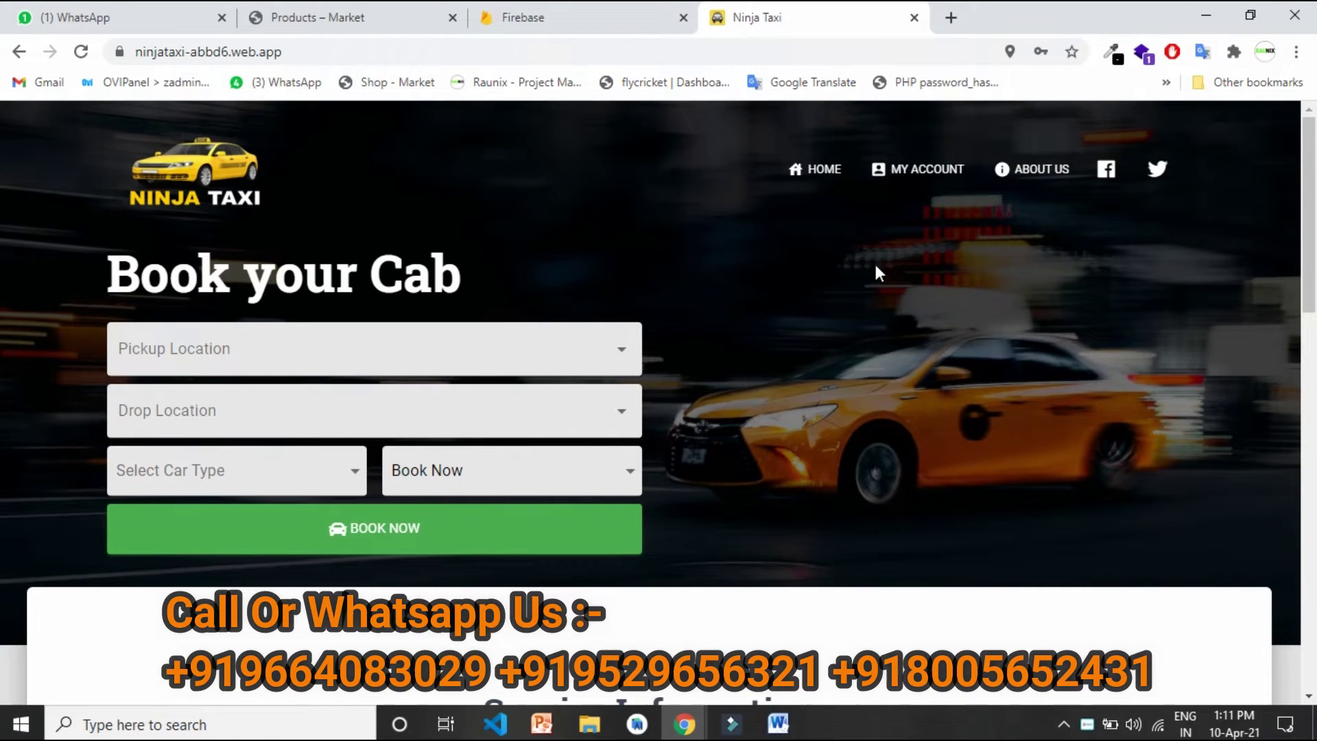
Go from the Ninja Taxi homepage via My Account to the admin's My Bookings page.
left_click(953, 180)
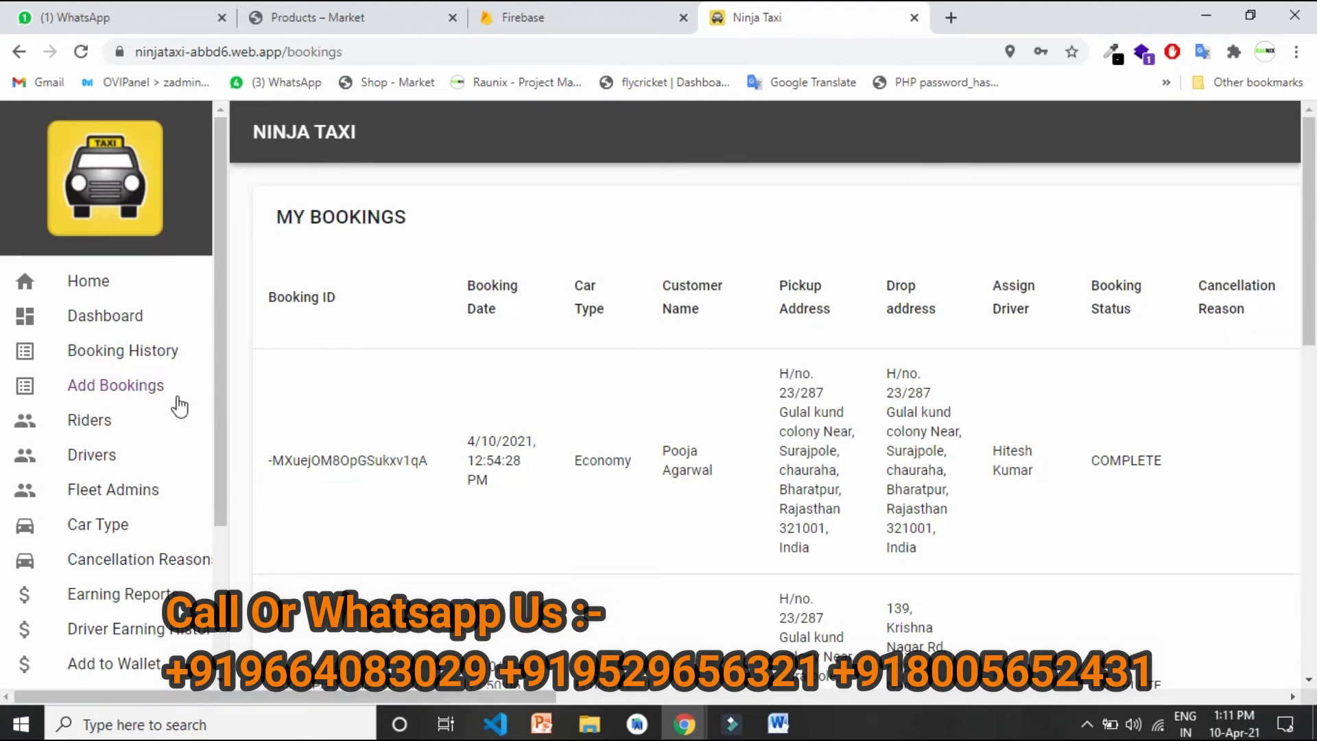
Open the Dashboard and widen the Drivers Realtime map to show the region around Bharatpur.
left_click(151, 323)
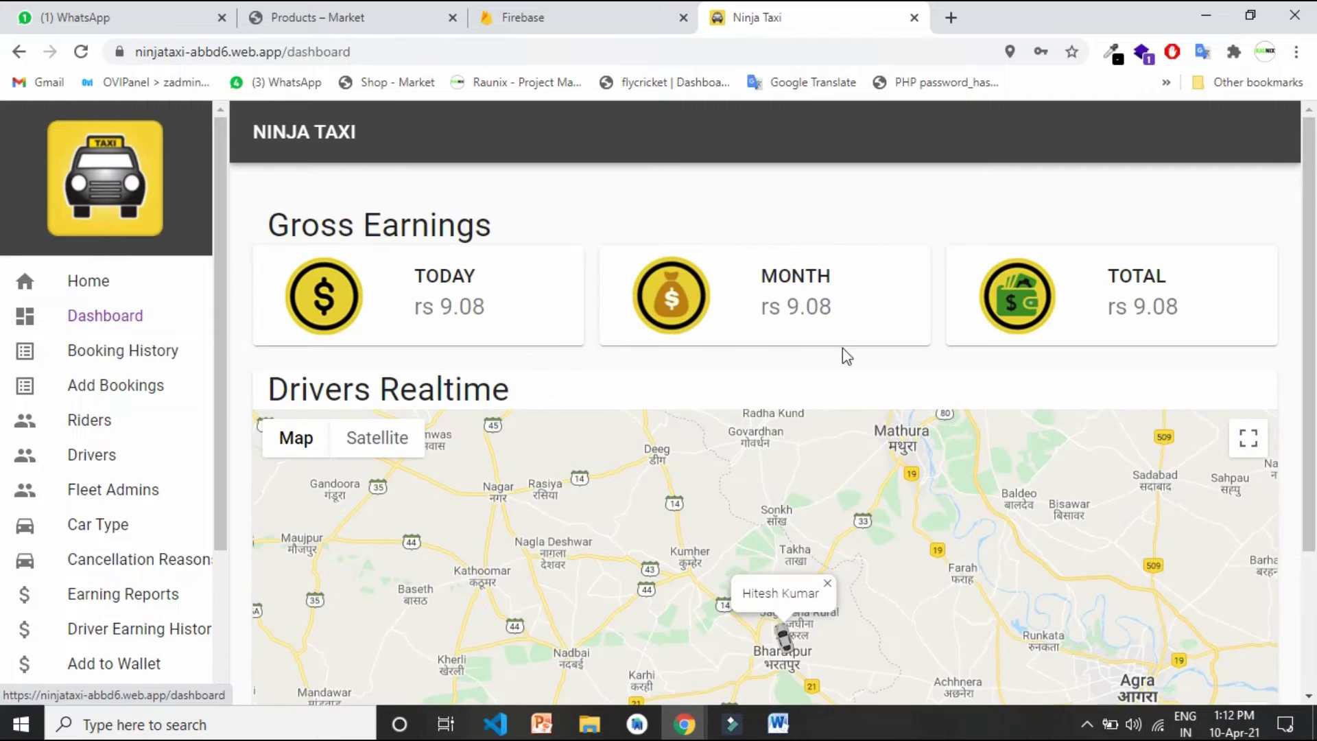
left_click_drag(1315, 194, 1314, 221)
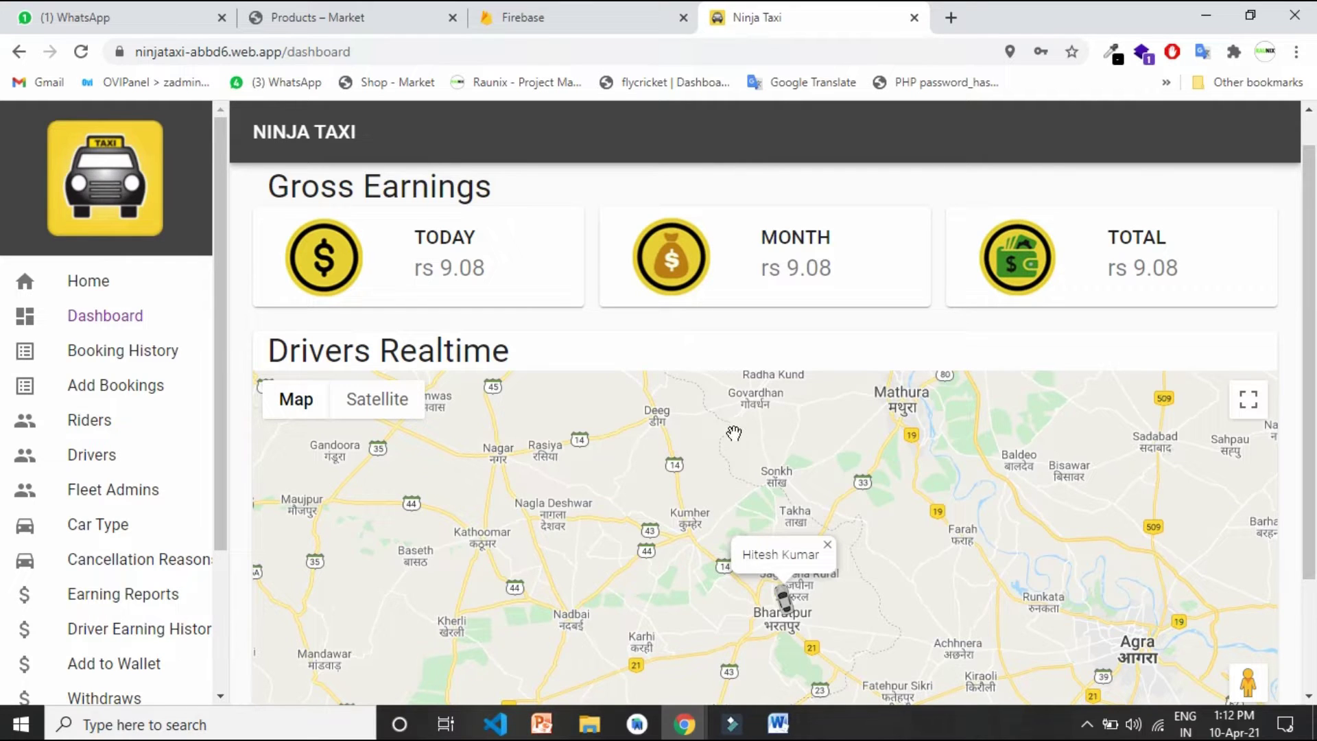
left_click_drag(220, 280, 228, 51)
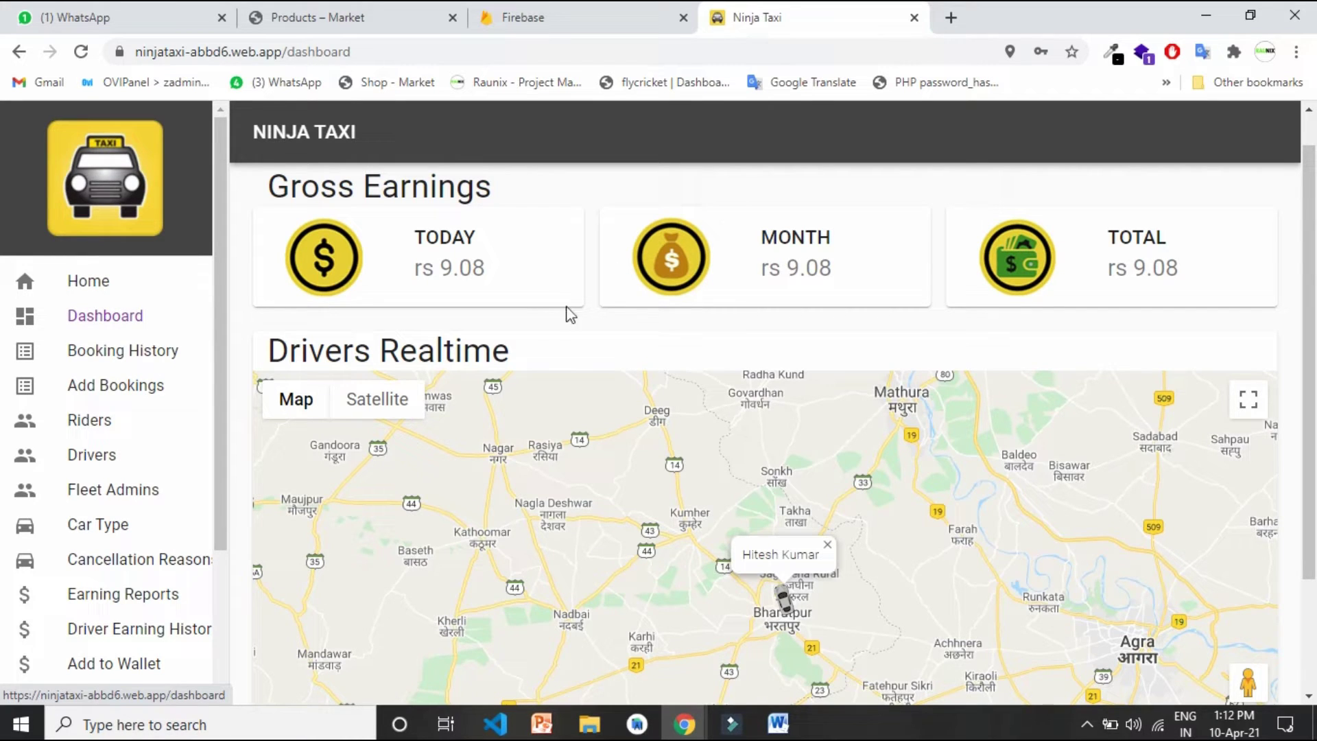
left_click_drag(1315, 228, 1313, 336)
left_click(1250, 639)
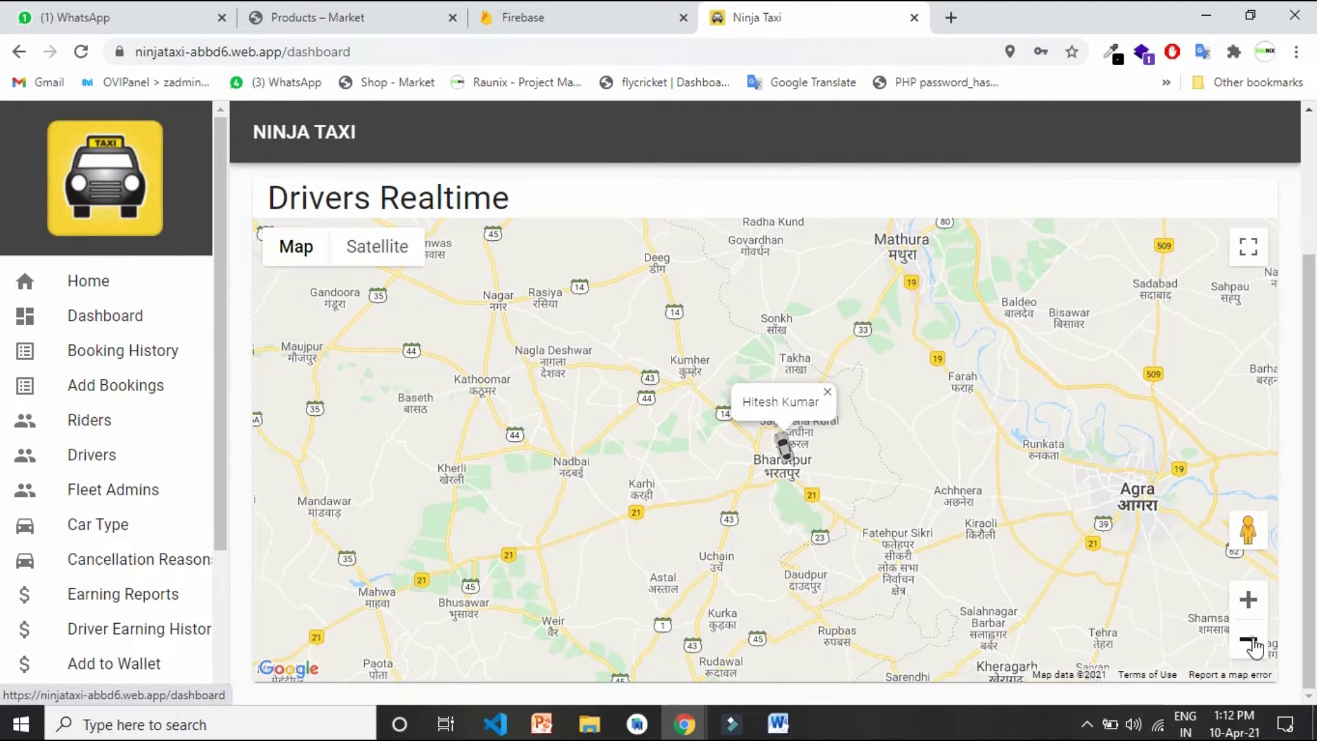
left_click(1252, 640)
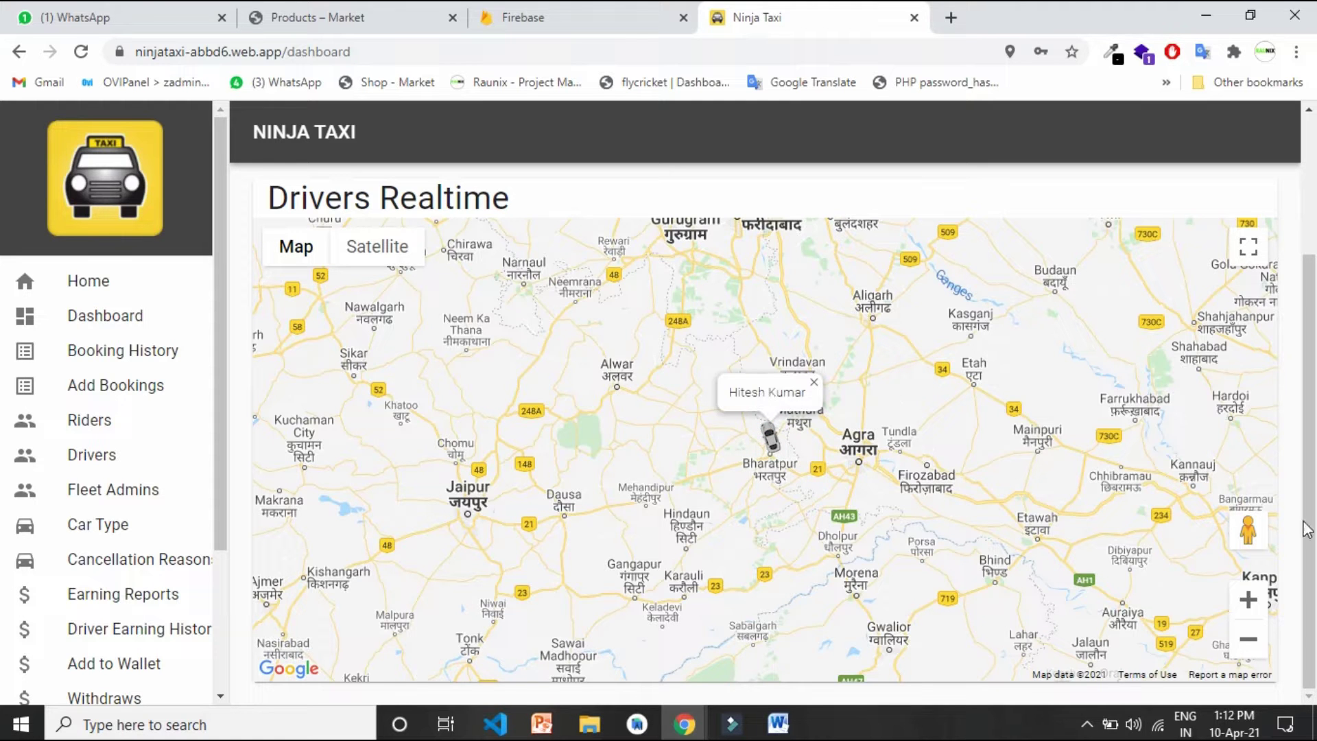
left_click(1248, 600)
scroll(729, 281, "up", 3)
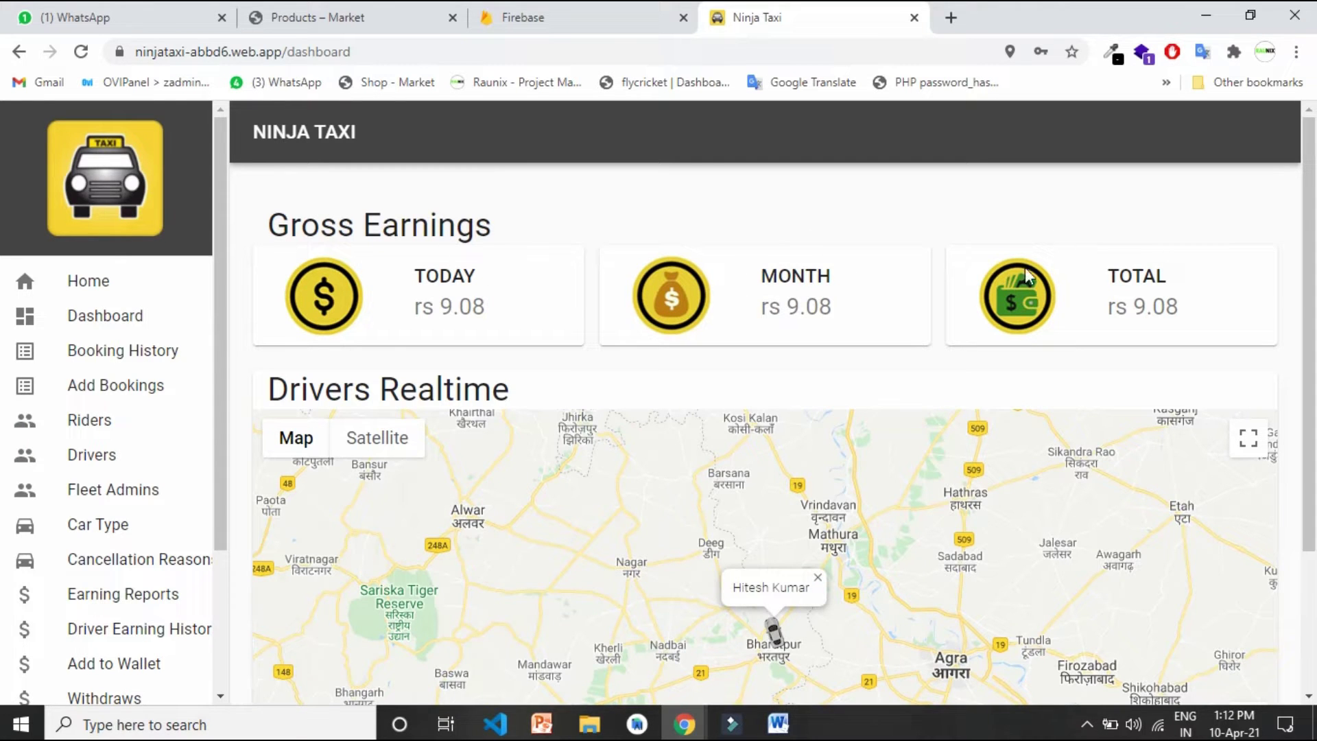
Scroll through Booking History, view the Add Bookings form, then open the Riders list.
left_click(152, 362)
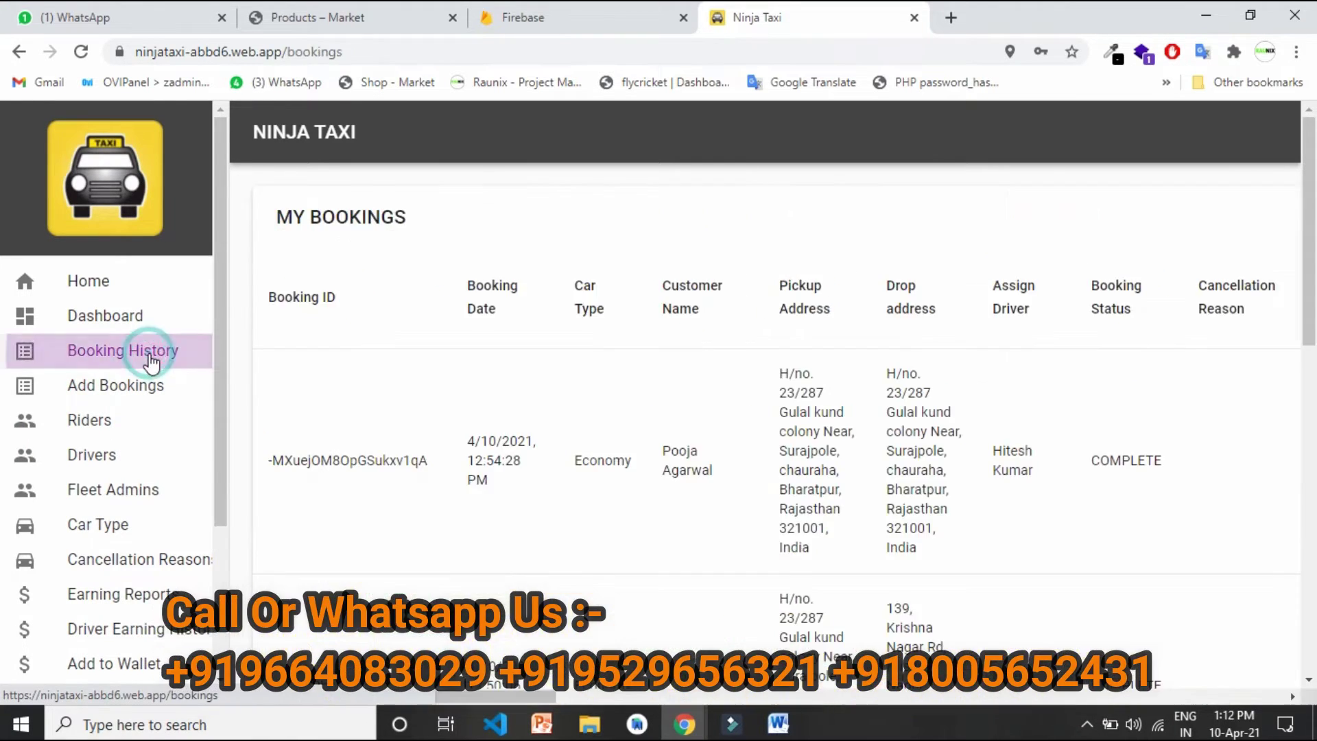
scroll(1311, 305, "down", 3)
left_click_drag(1313, 306, 1313, 213)
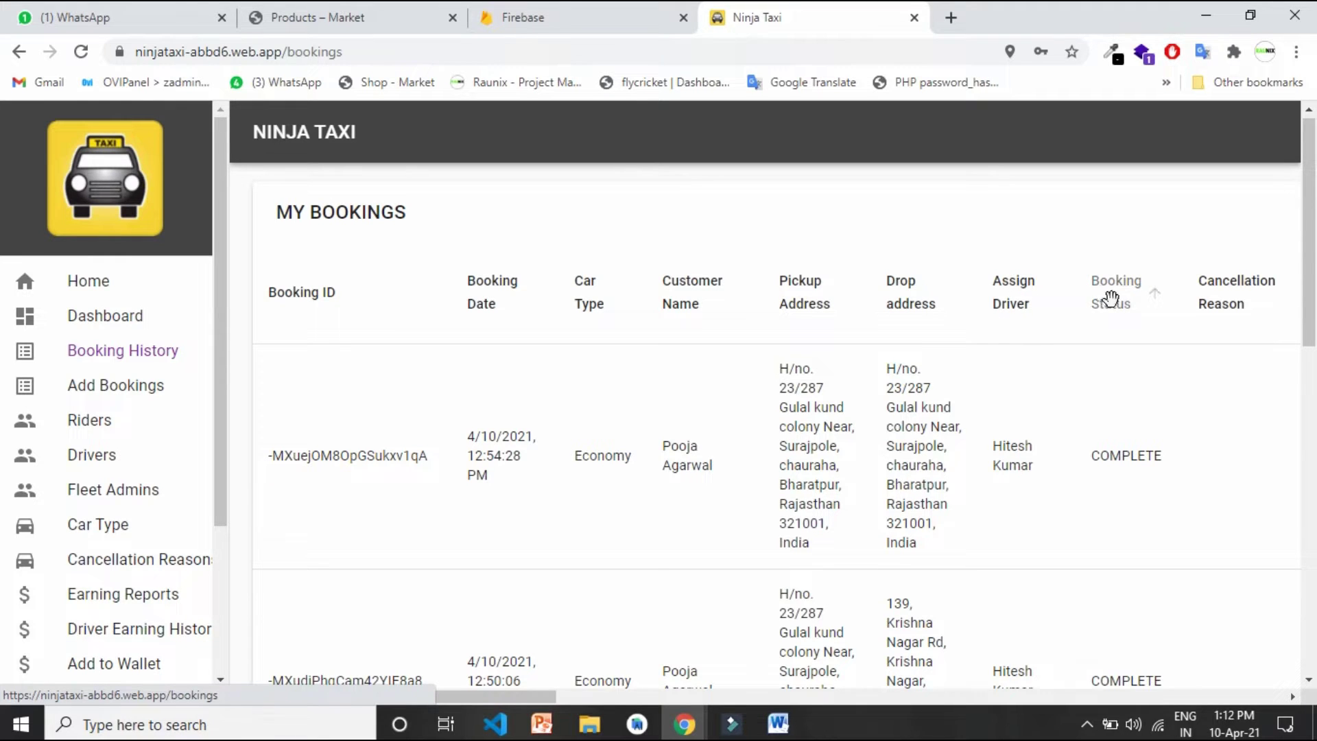
left_click_drag(1310, 240, 1312, 236)
mouse_move(1314, 333)
left_mouse_down()
mouse_move(1312, 652)
mouse_move(1312, 330)
left_mouse_up()
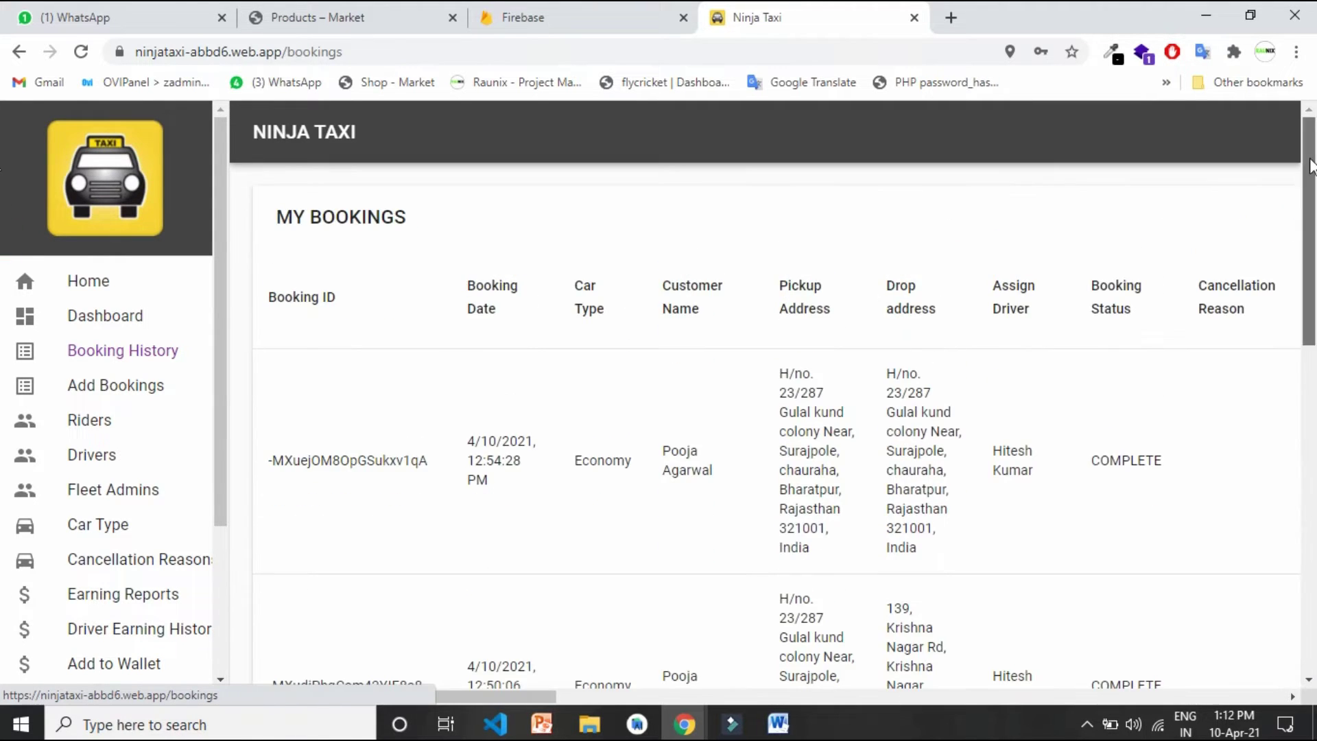
left_click(121, 401)
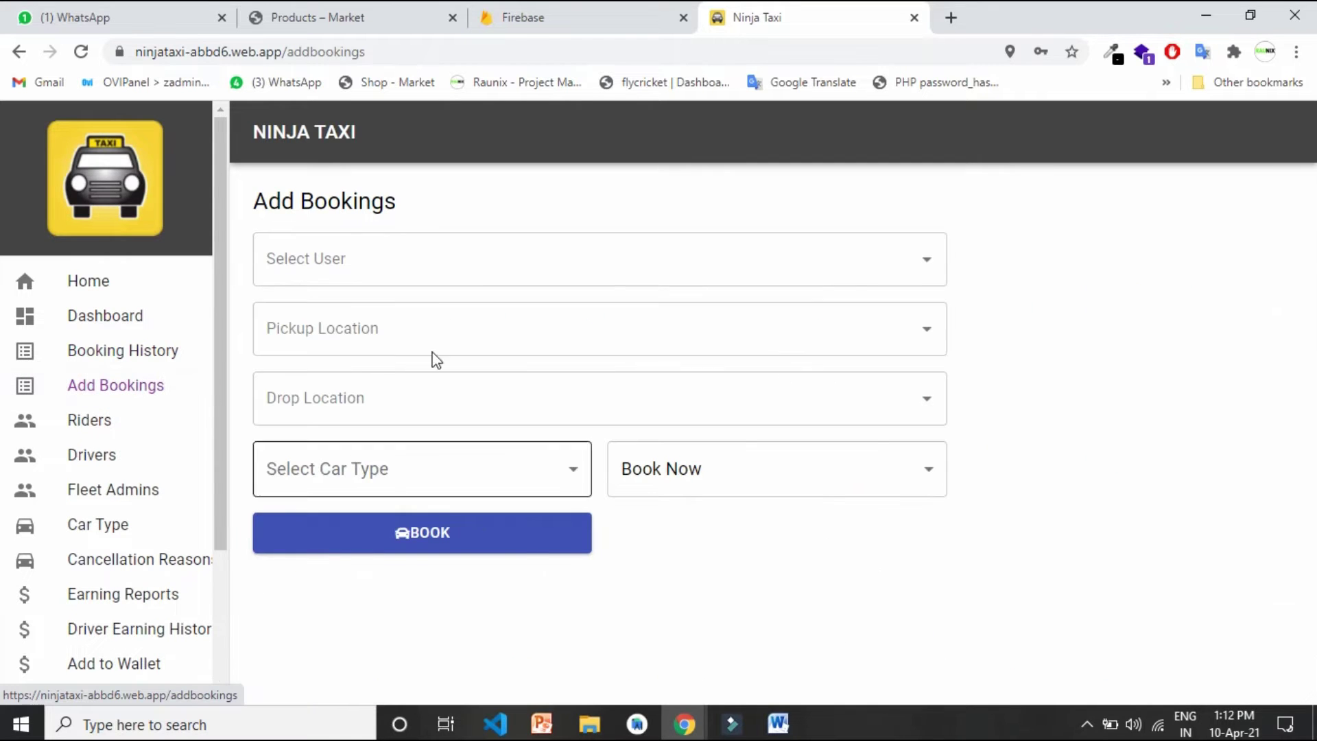
left_click(135, 433)
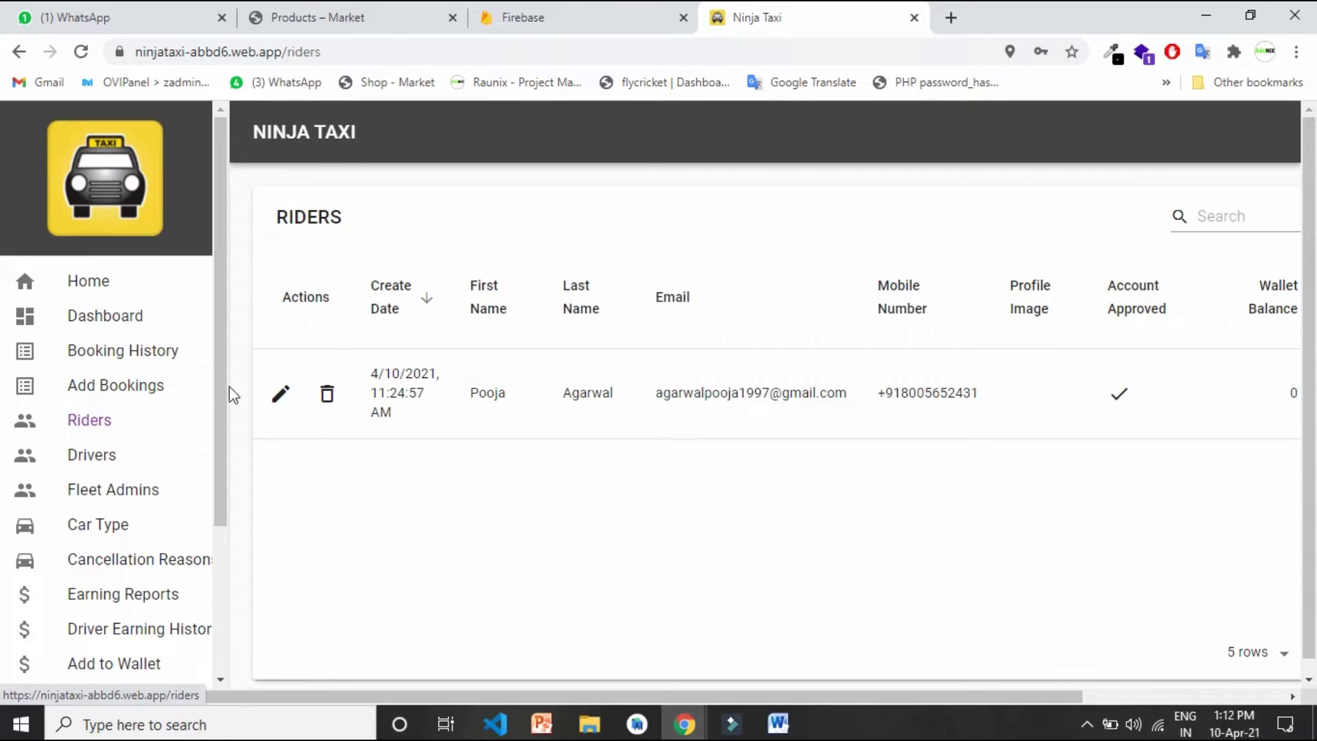
Scroll the Riders table across all its columns, then open the Drivers list.
left_click_drag(677, 697, 878, 695)
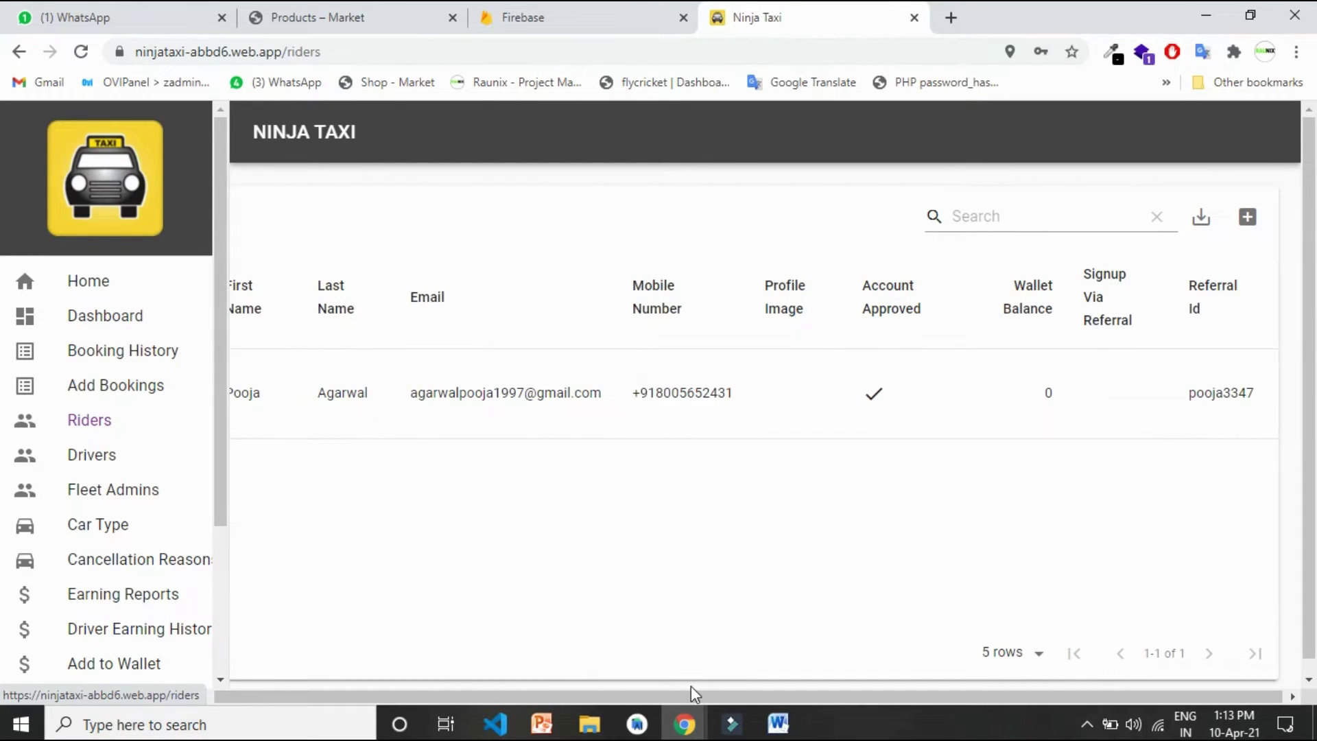
left_click_drag(686, 691, 244, 542)
left_click(151, 465)
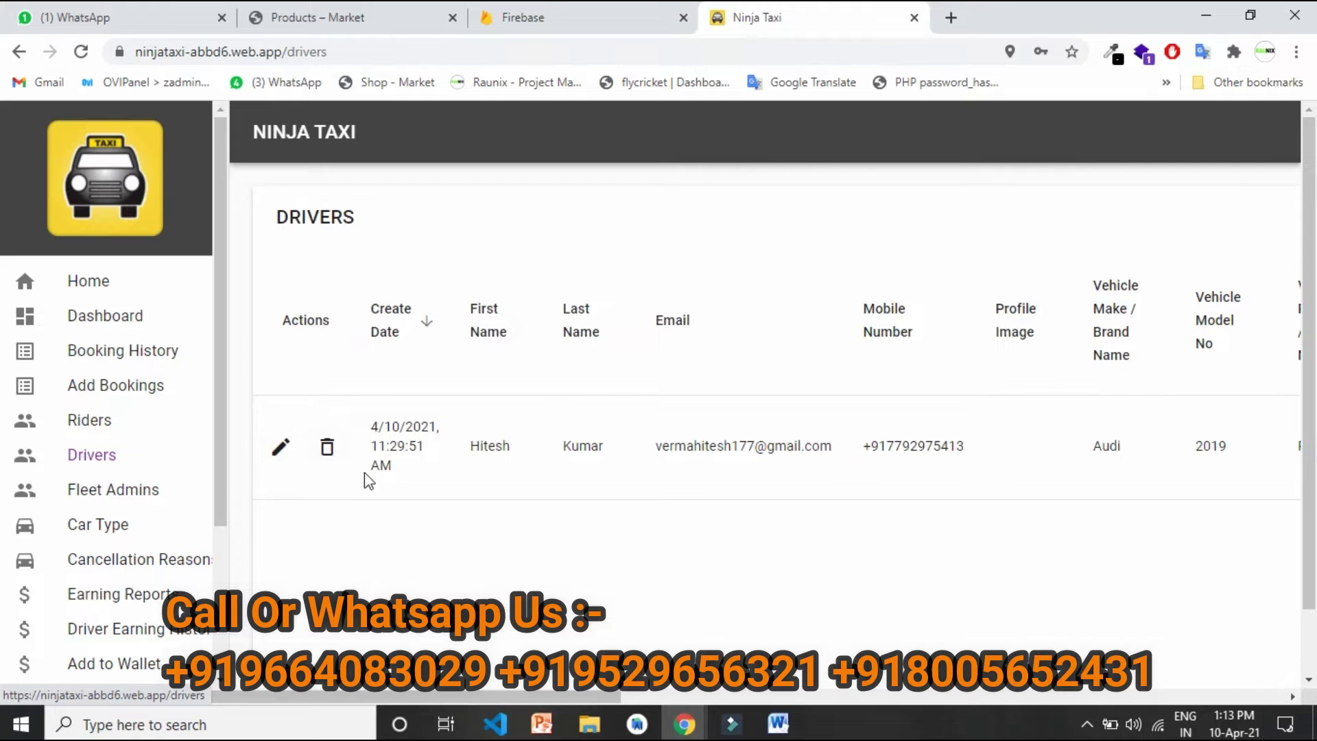
left_click_drag(464, 692, 816, 699)
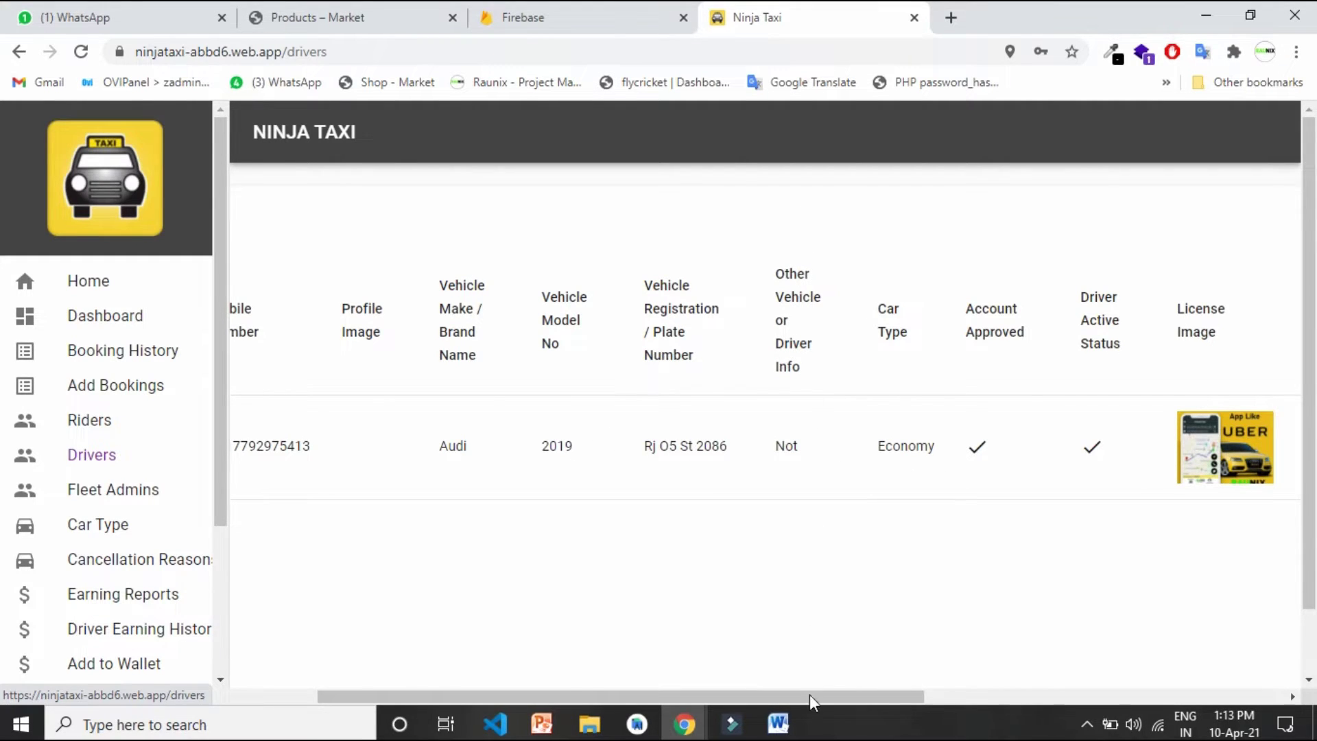
left_click_drag(809, 694, 956, 689)
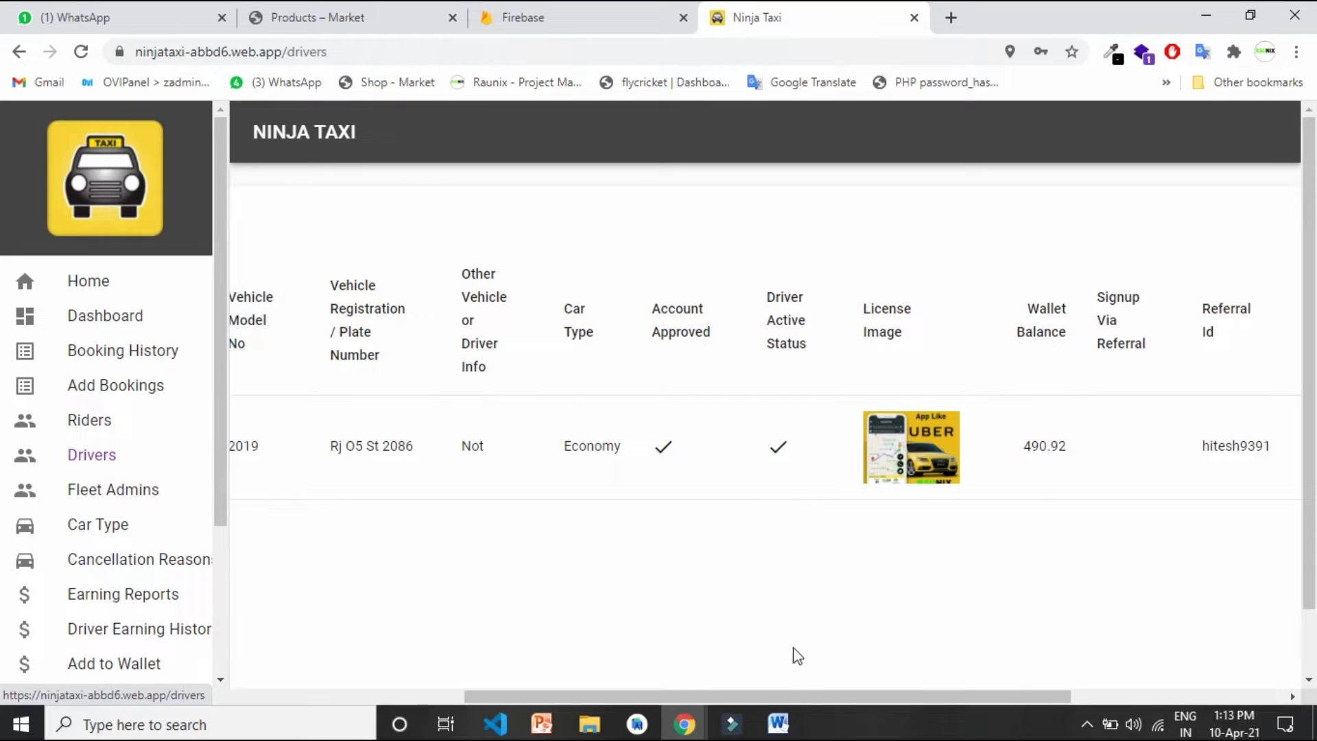
left_click_drag(805, 693, 1039, 694)
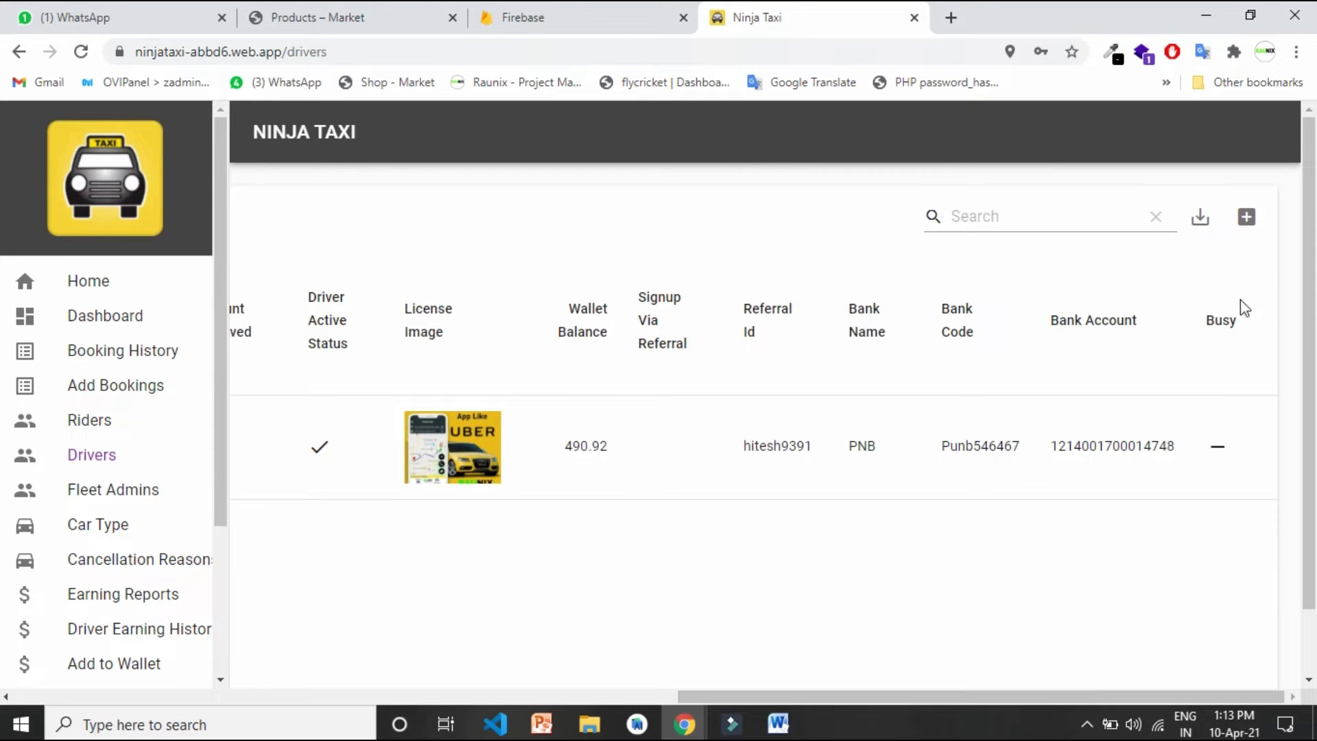
left_click_drag(959, 691, 96, 713)
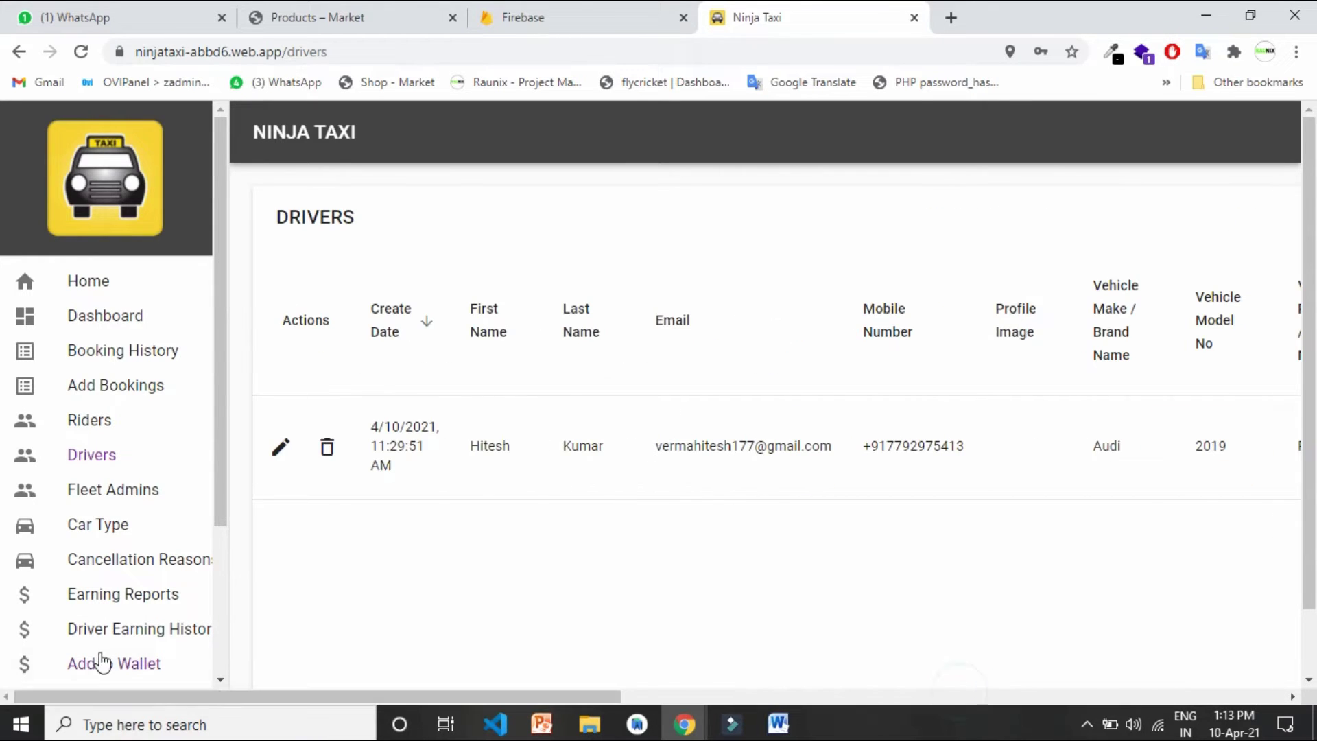
Inspect the driver's Car Type choices, keeping Economy, then open the Car Type fare list.
left_click(281, 449)
left_click_drag(426, 690, 829, 693)
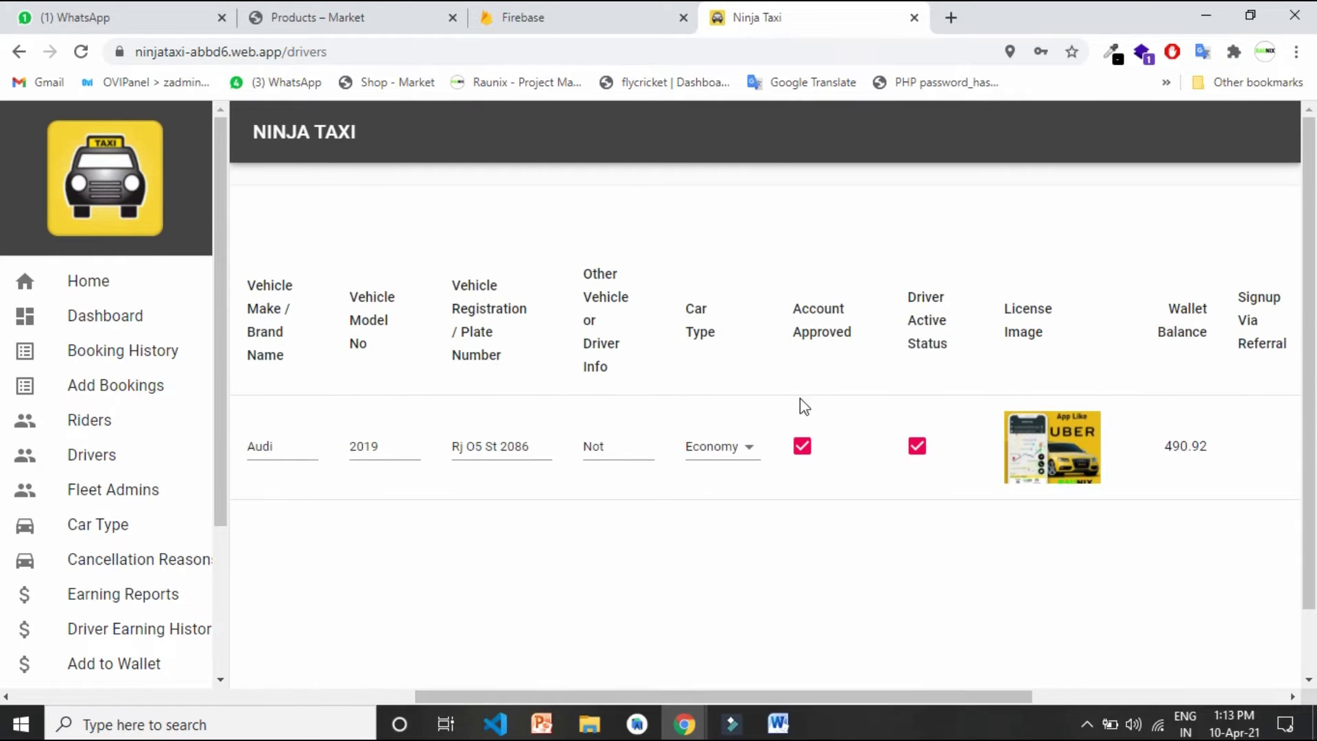
left_click(752, 454)
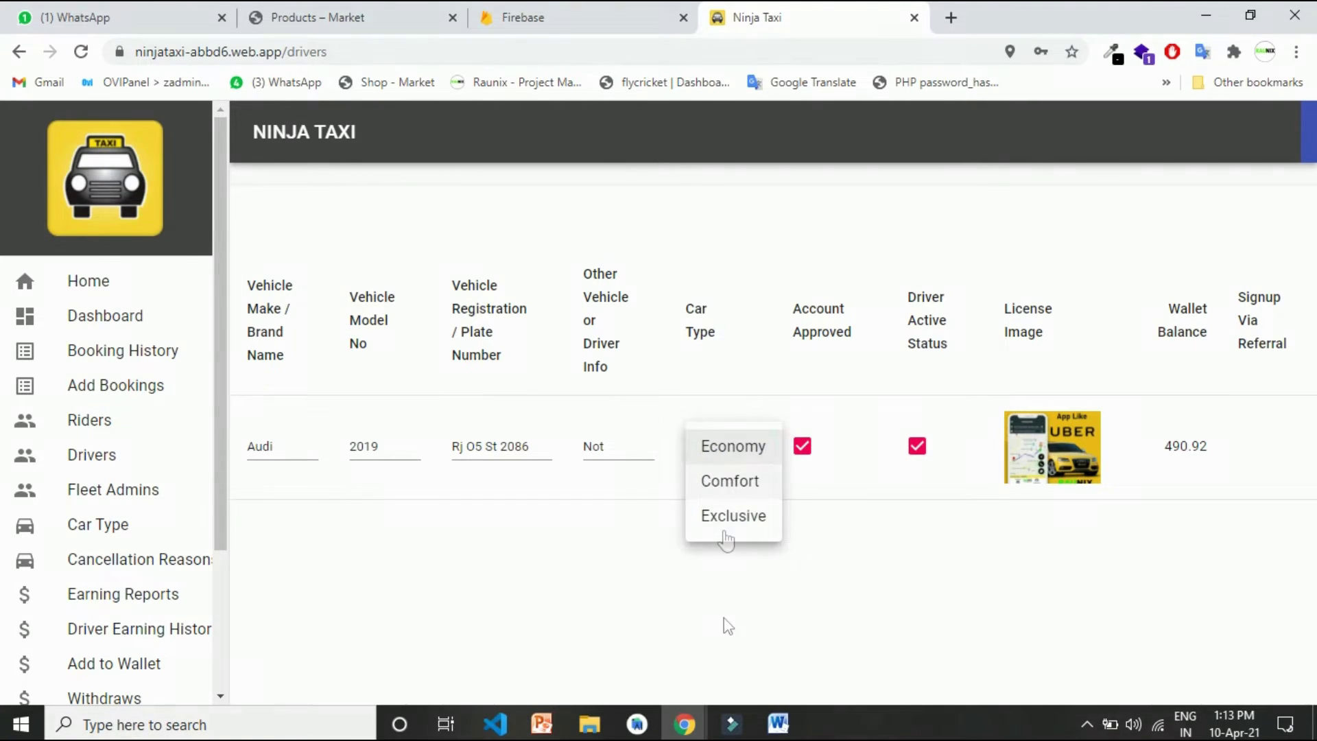
left_click(723, 672)
left_click(114, 489)
left_click(130, 533)
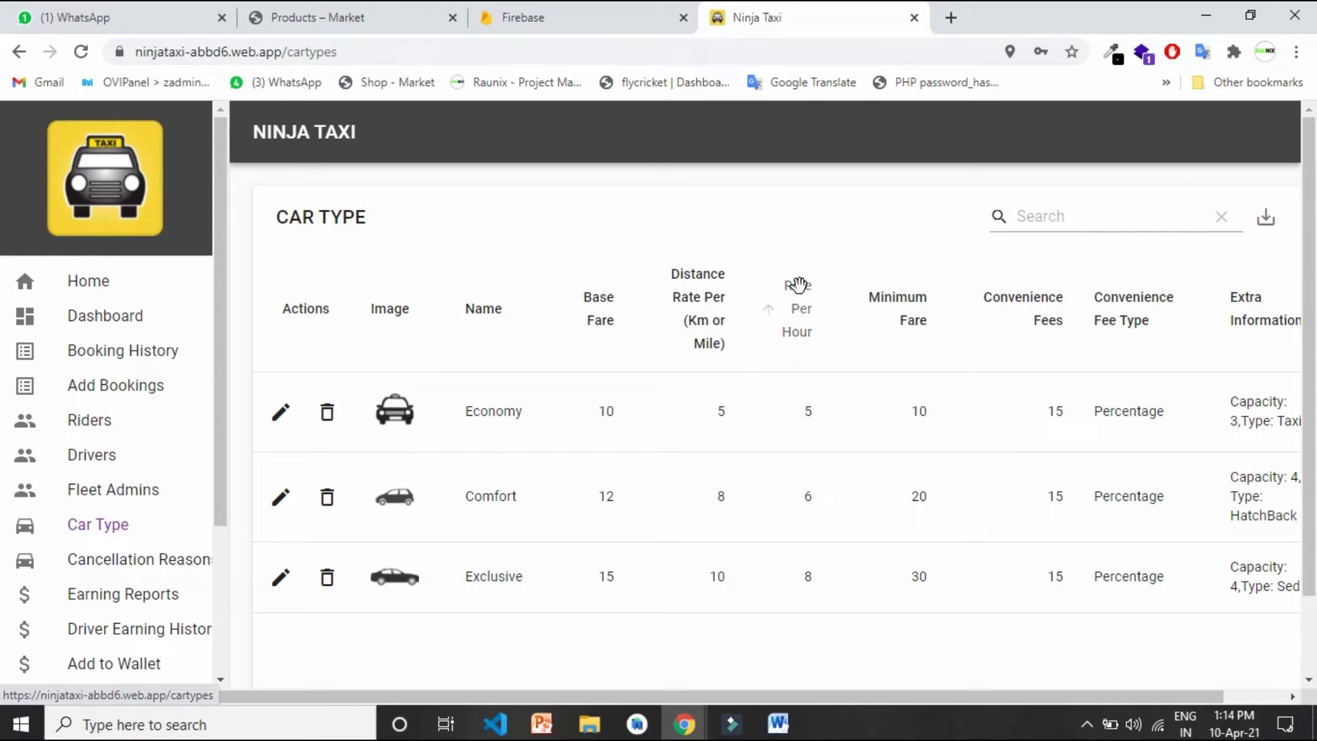
Start editing the Economy car type, cancel with Escape, then open Cancellation Reasons.
left_click_drag(739, 697, 871, 694)
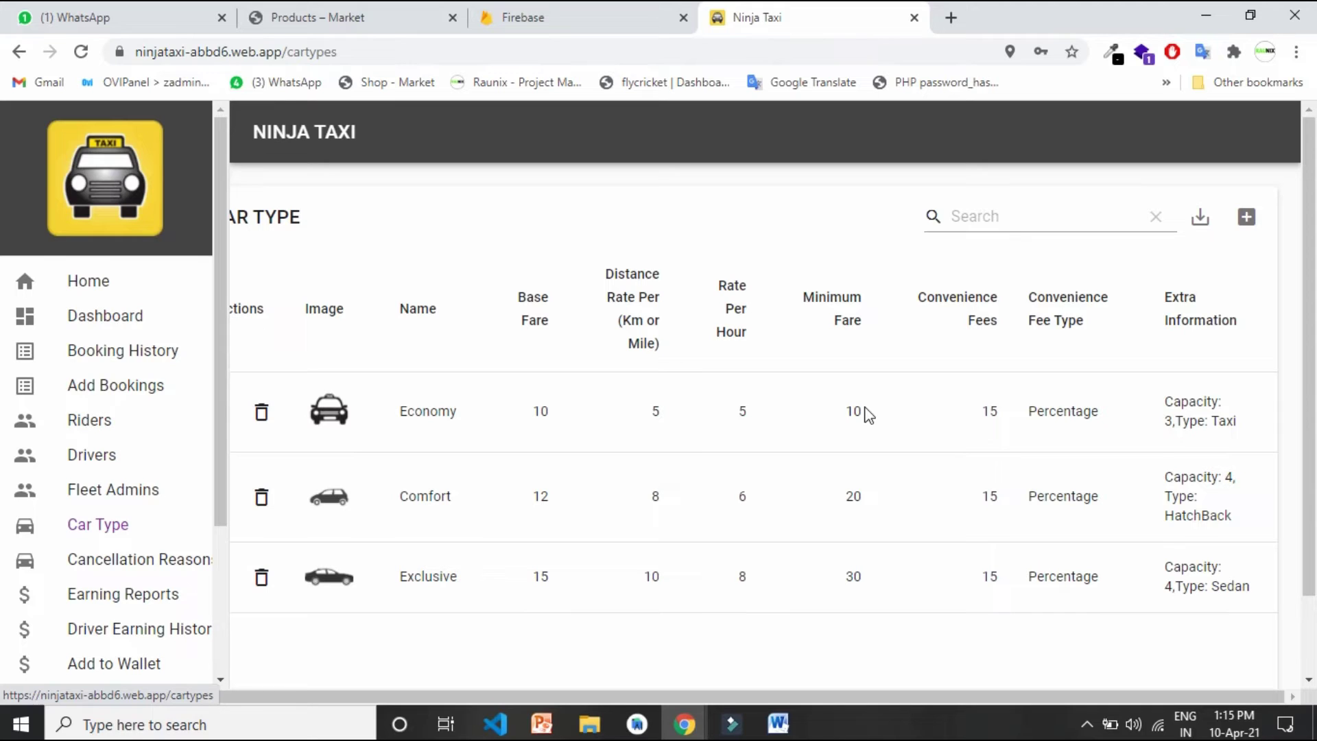
scroll(549, 419, "left", 2)
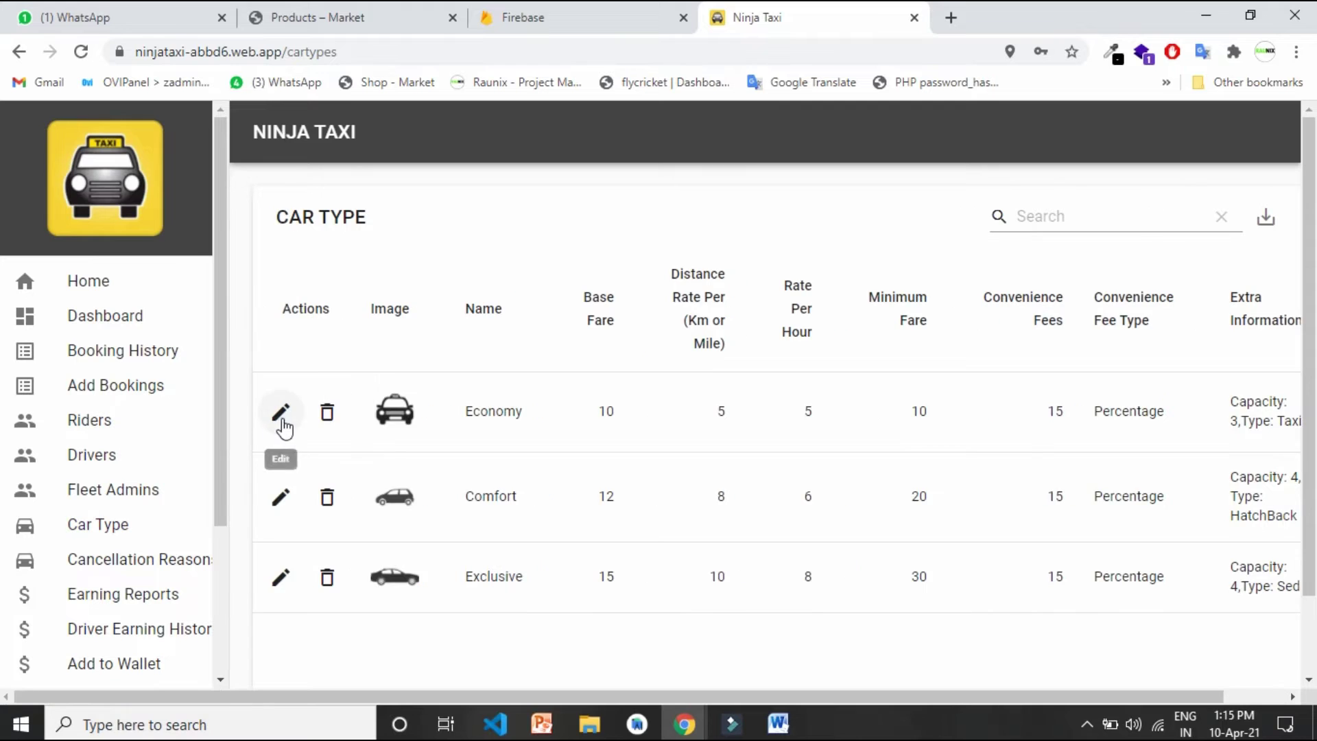
left_click(282, 413)
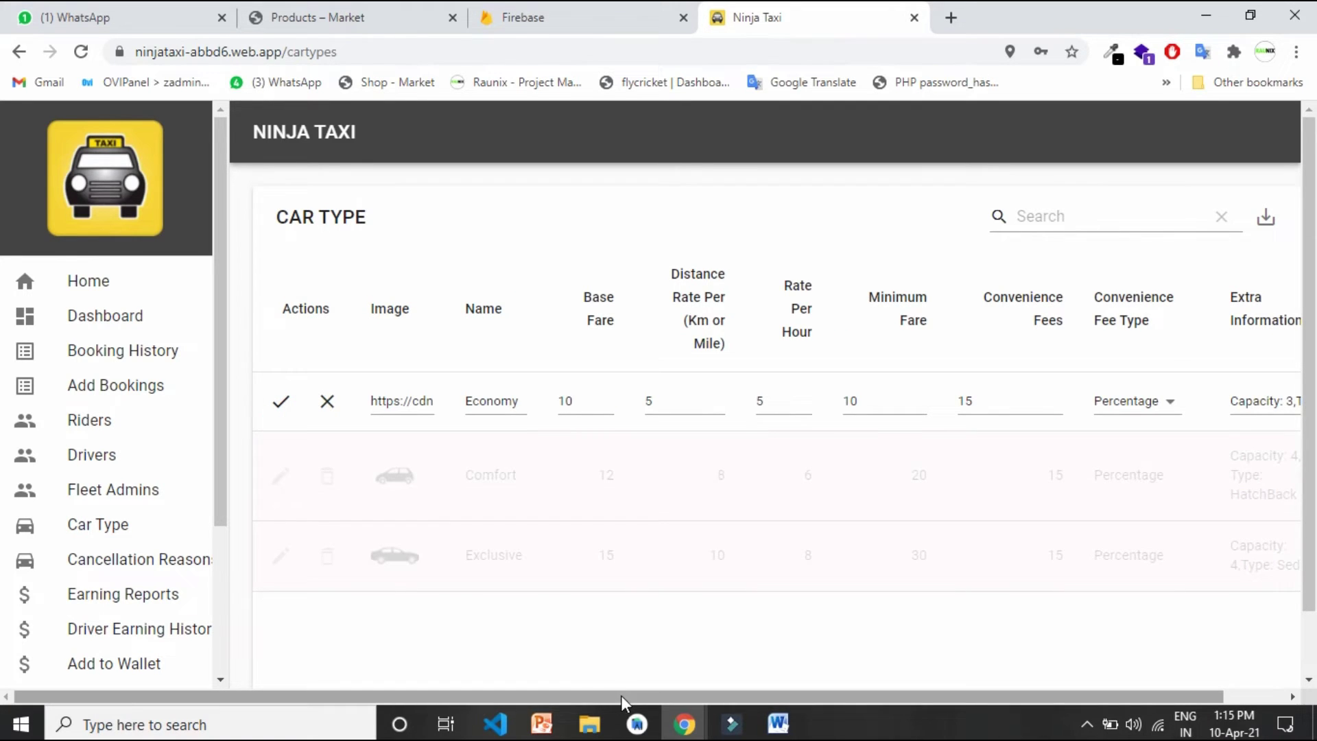
left_click_drag(620, 696, 664, 696)
key("Escape")
left_click(178, 561)
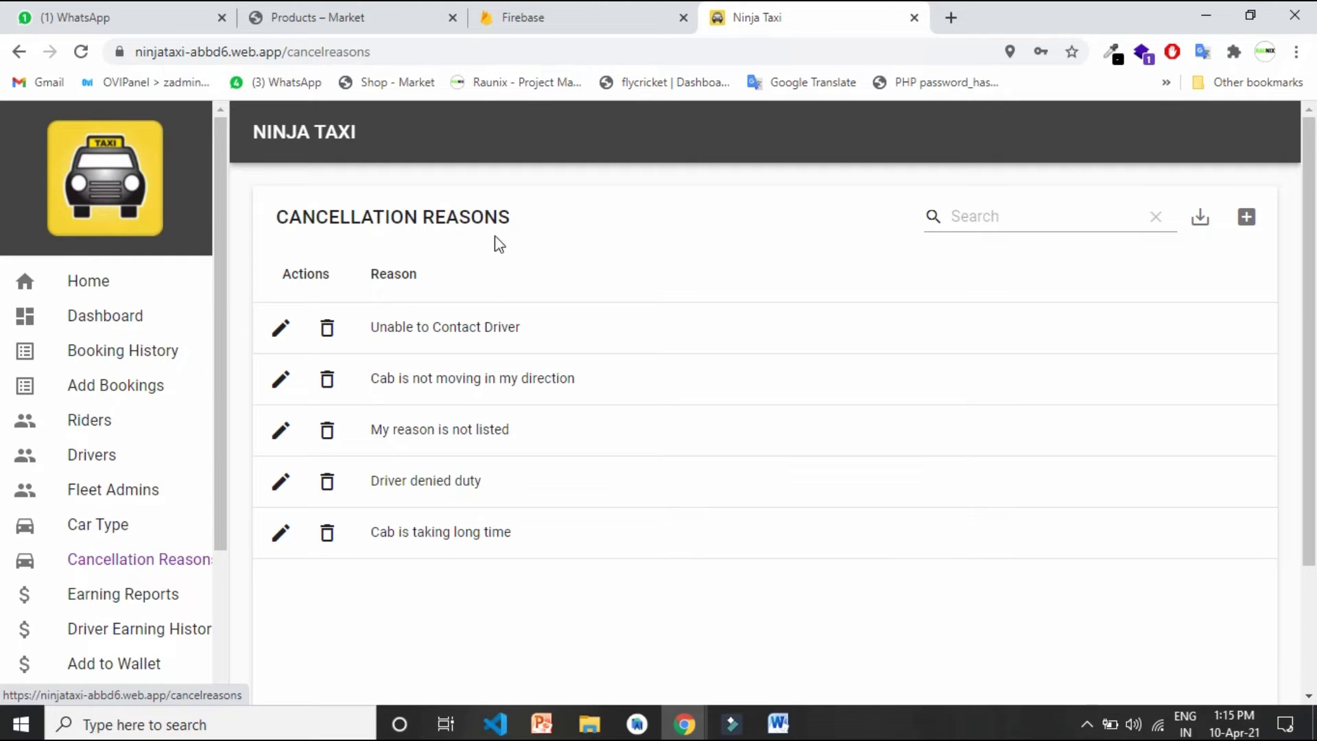
Open Earning Reports showing April 2021 with gross 69.59, driver share 60.51, profit 9.08.
left_click(198, 599)
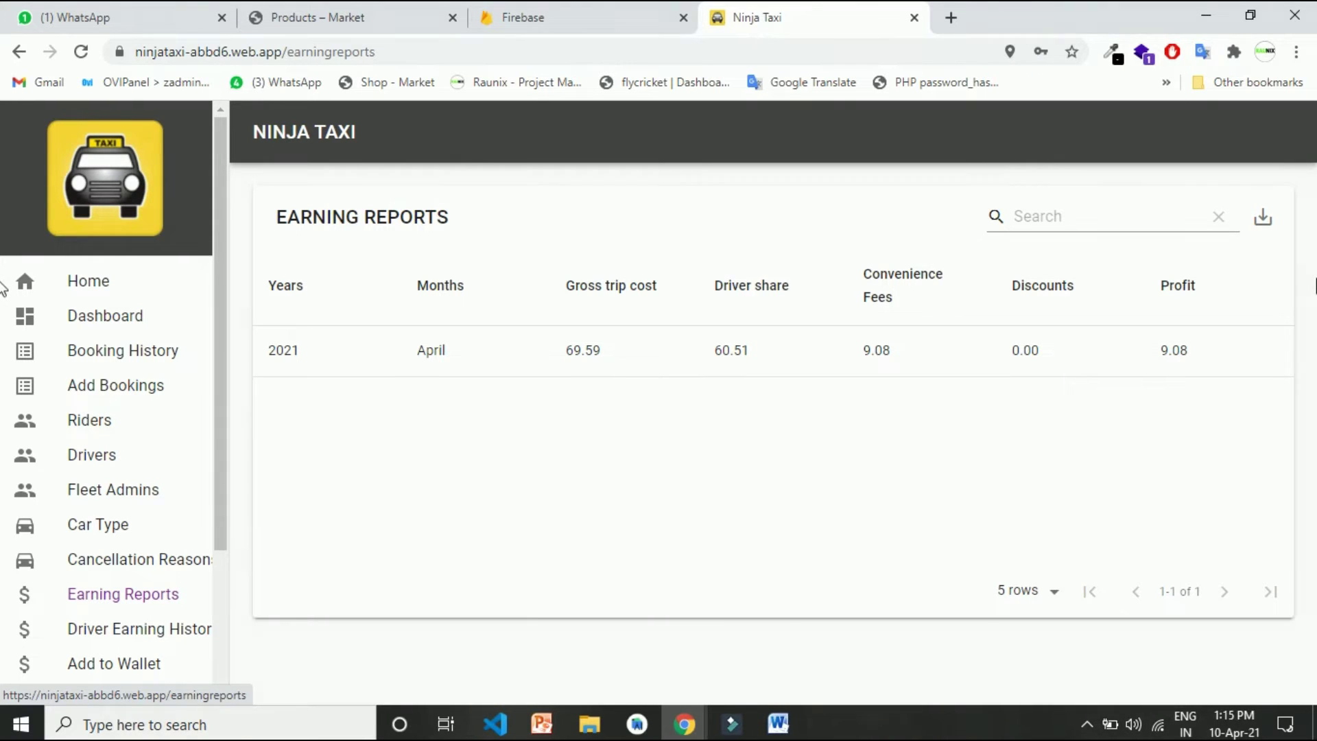
Check the Earning Reports export formats, then switch to Driver Earning History.
left_click(1266, 220)
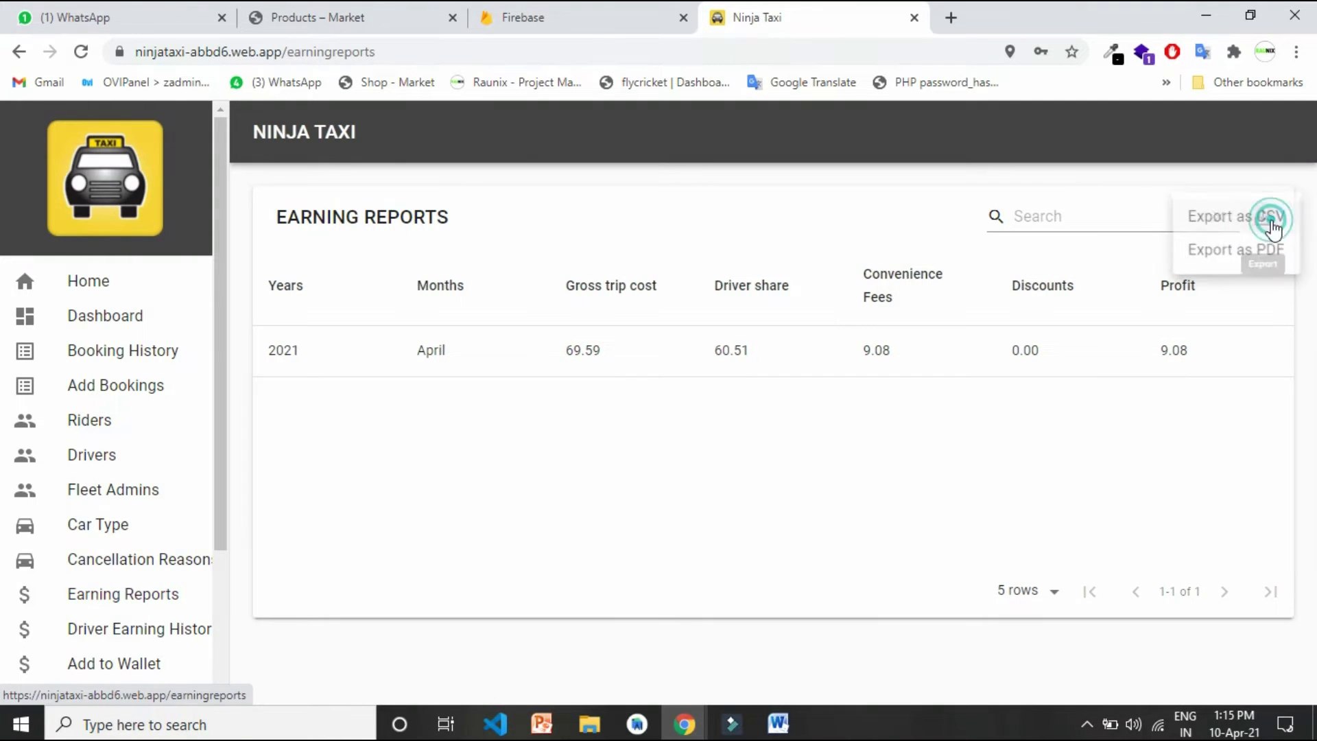
left_click(908, 468)
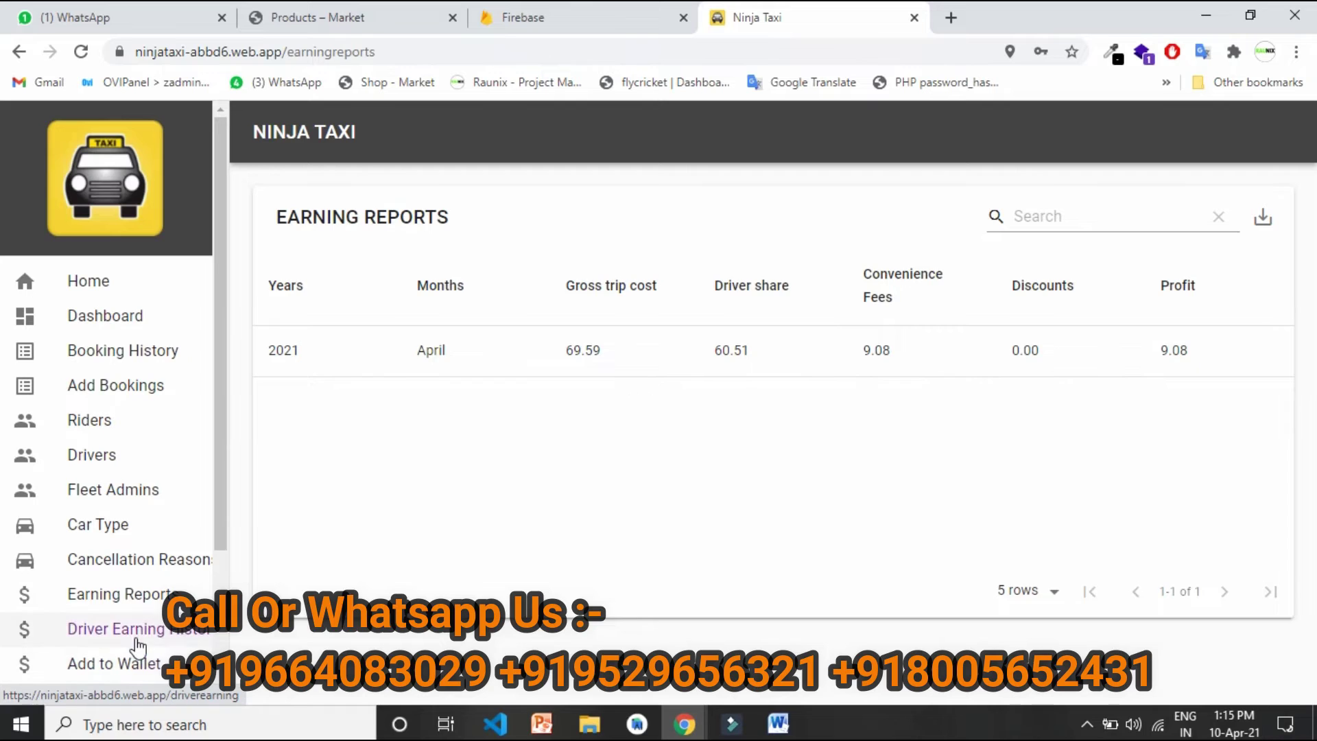
left_click(137, 634)
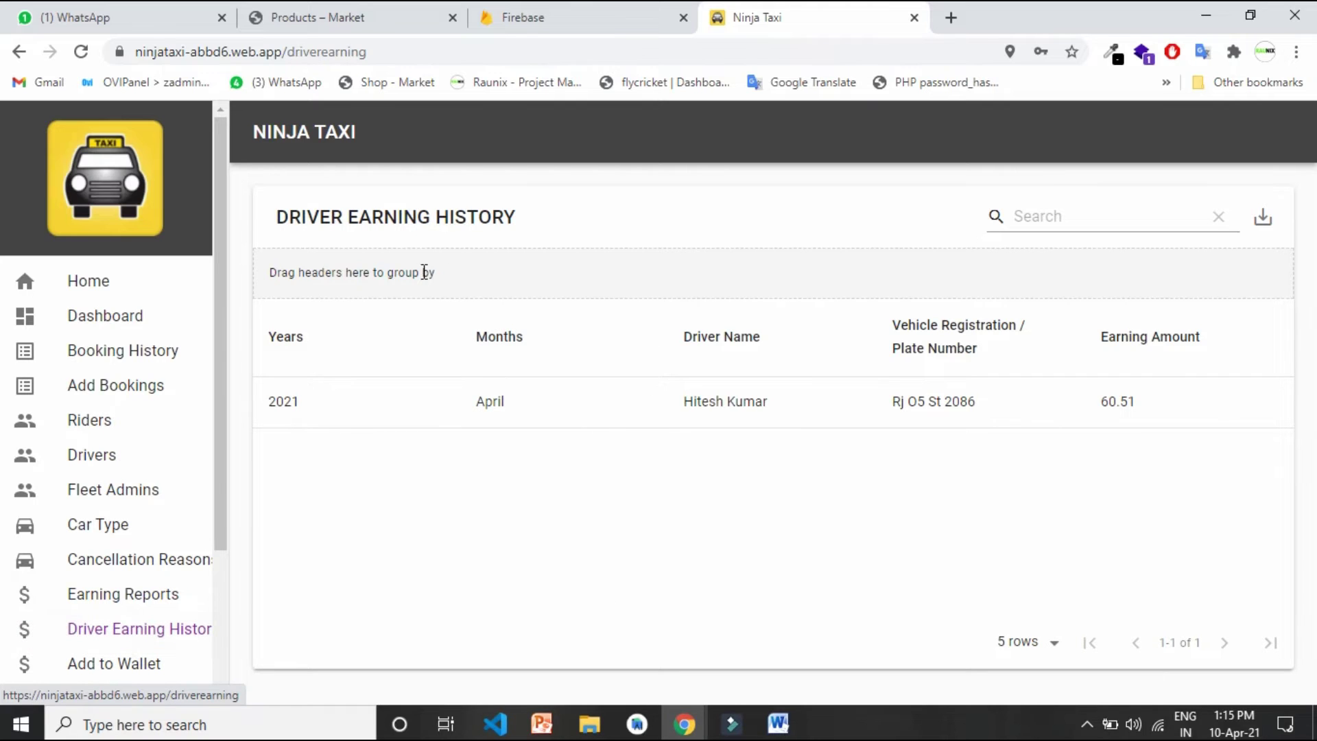
Review the Driver Earning History export formats for the April 2021 entry of 60.51.
left_click(378, 274)
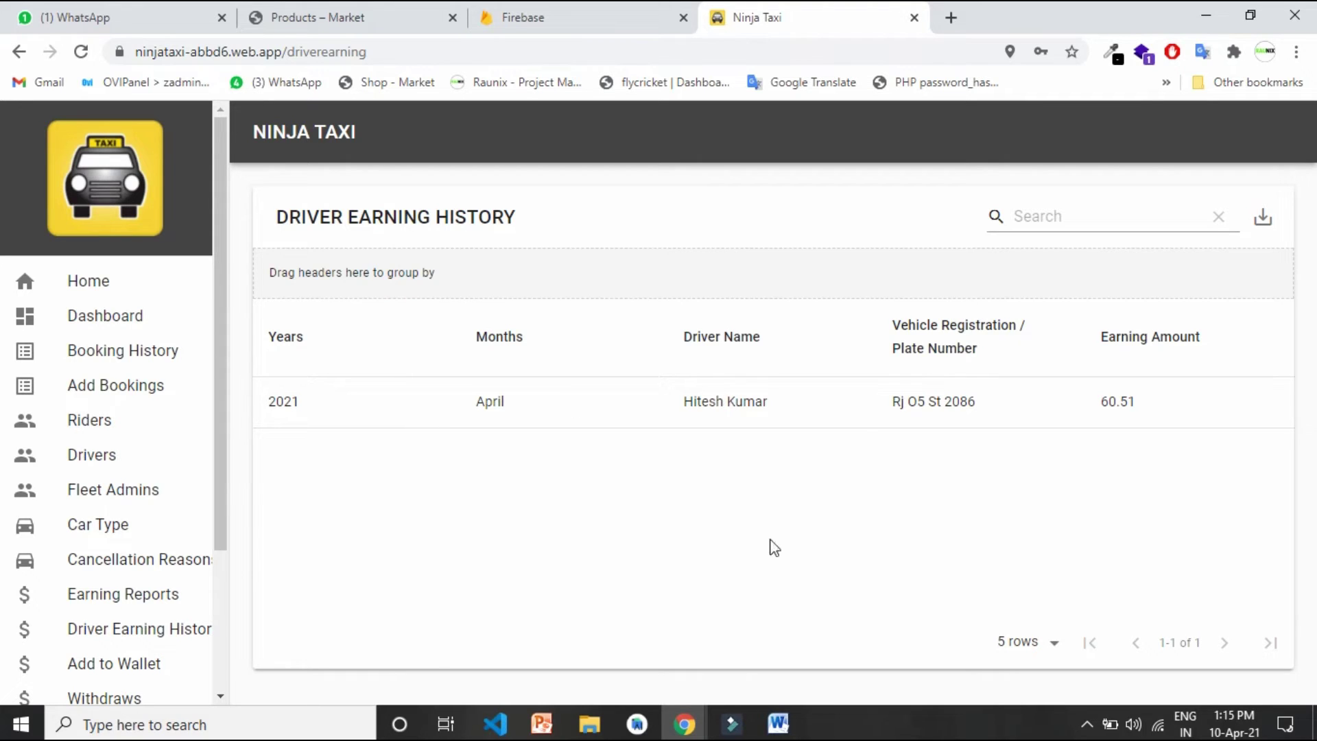
left_click(1264, 218)
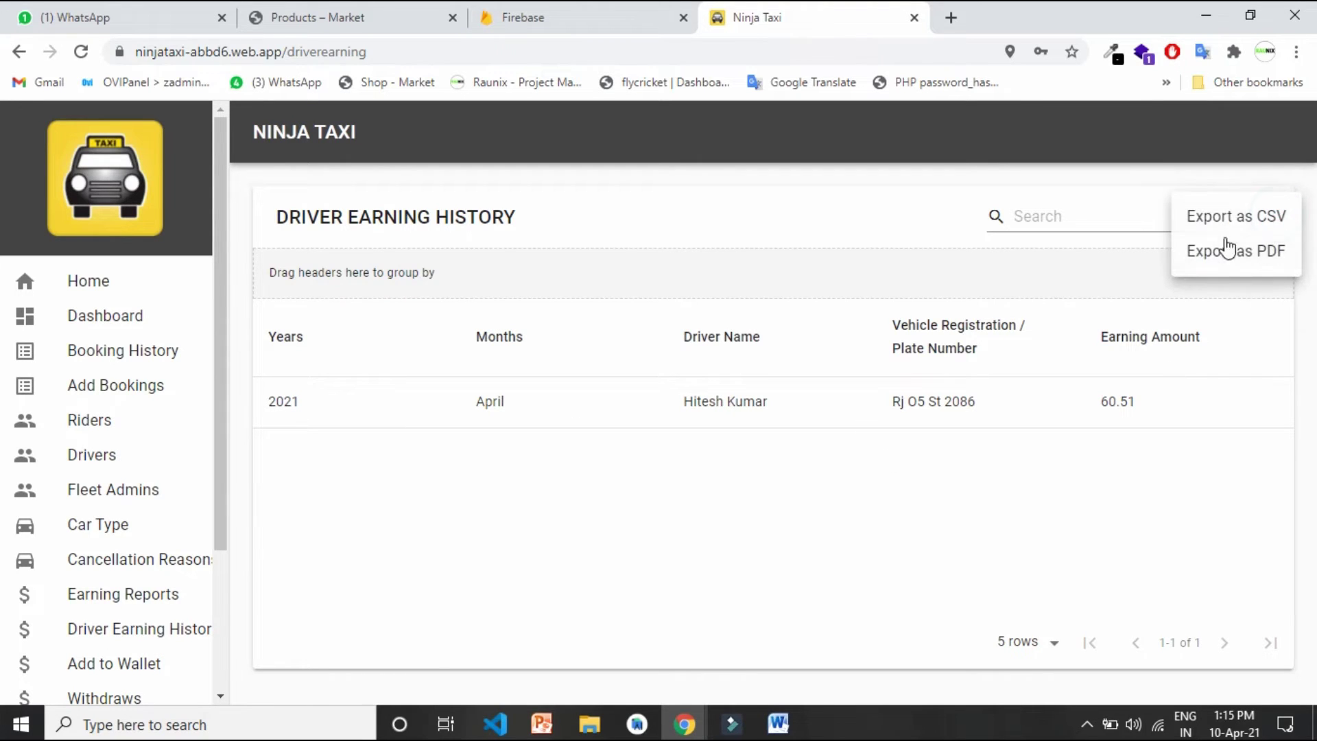
left_click(177, 660)
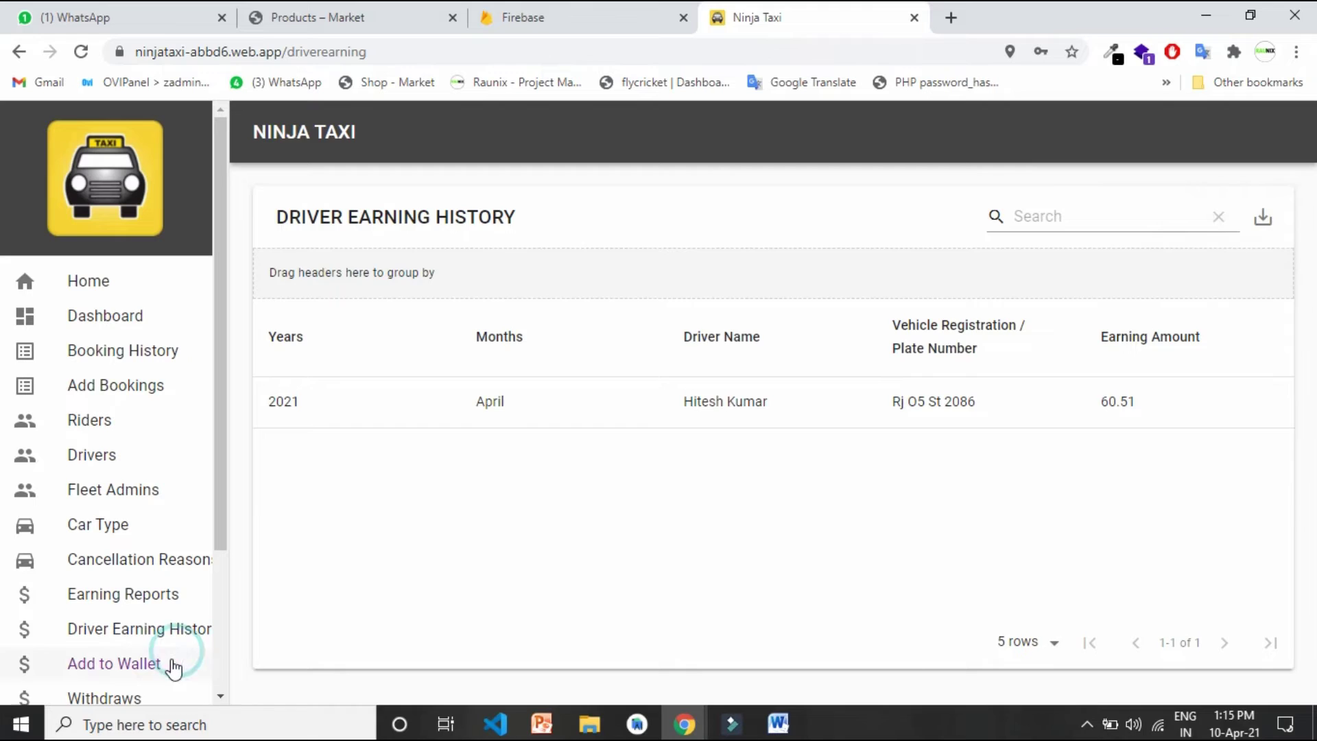
left_click(174, 665)
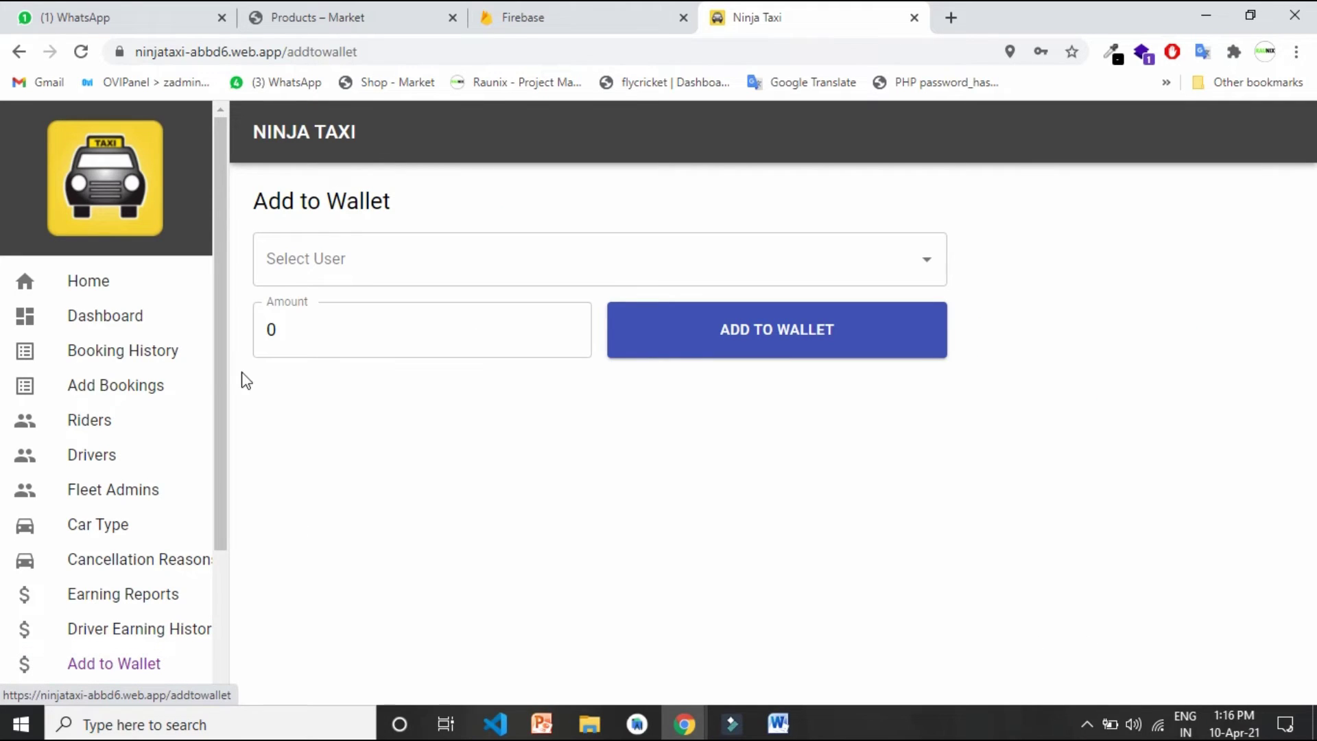
In Add to Wallet, select the rider, enter amount 100, submit, and close the confirmation.
left_click_drag(218, 385, 226, 484)
left_click(394, 247)
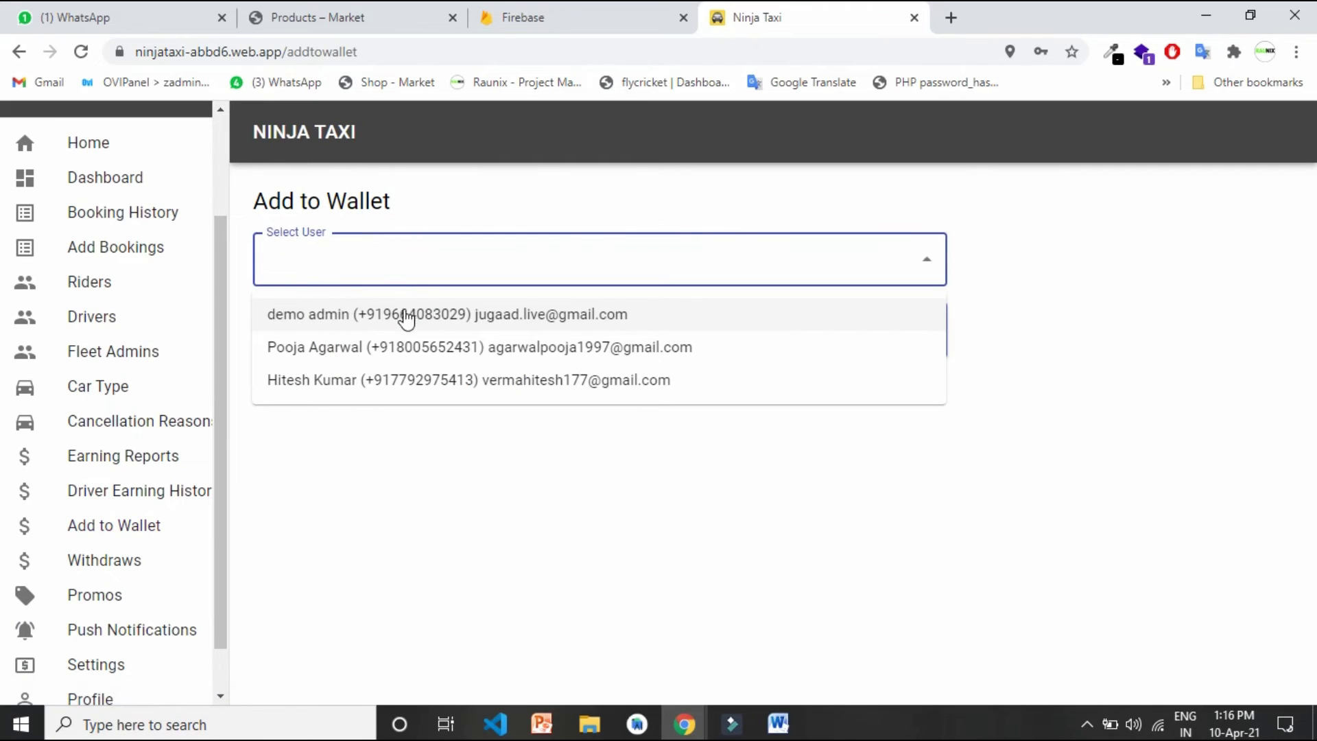
left_click(453, 355)
left_click(416, 337)
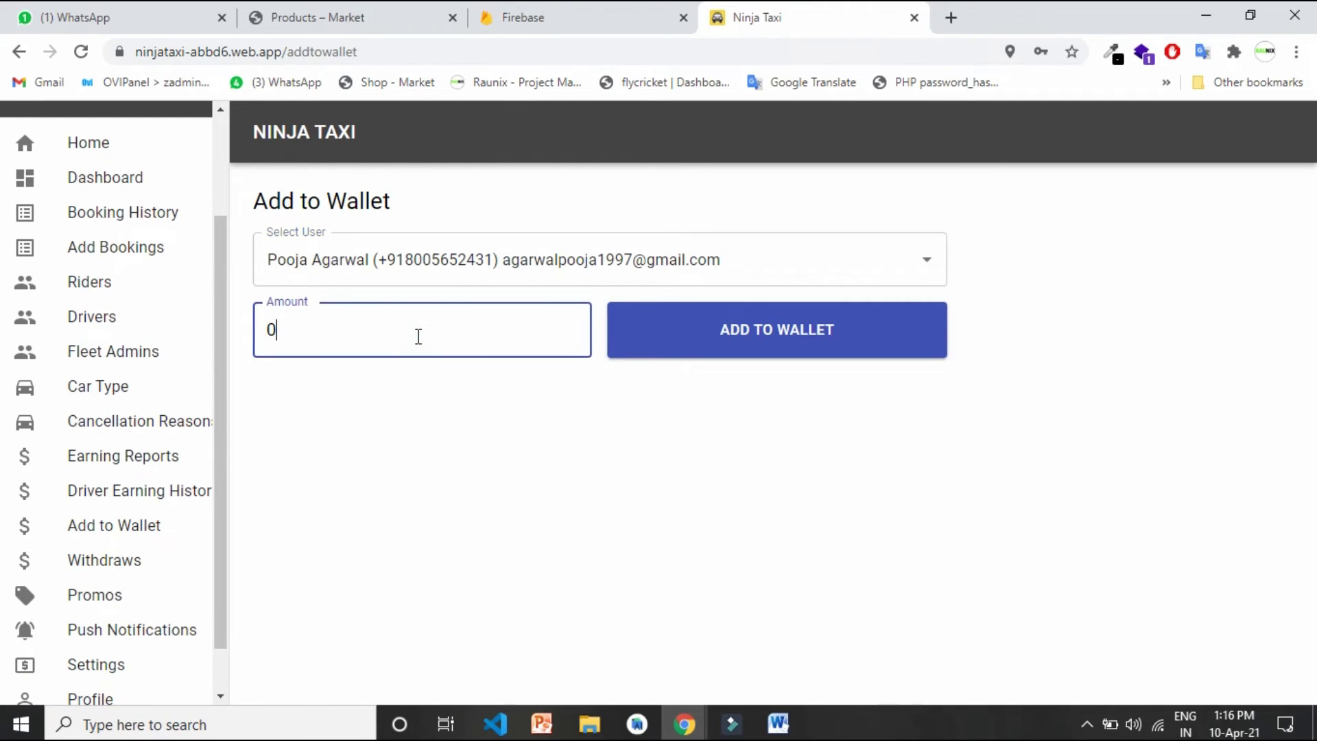
type("100")
left_click(672, 318)
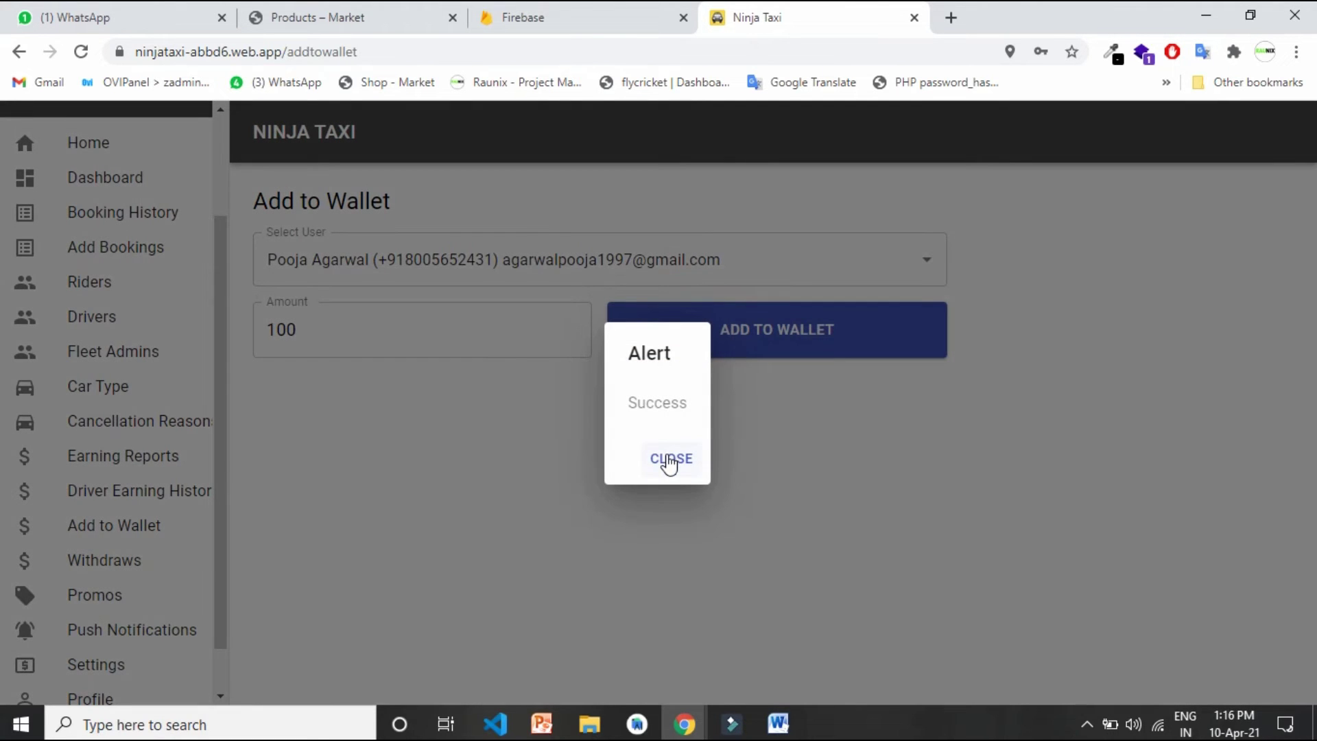
left_click(669, 459)
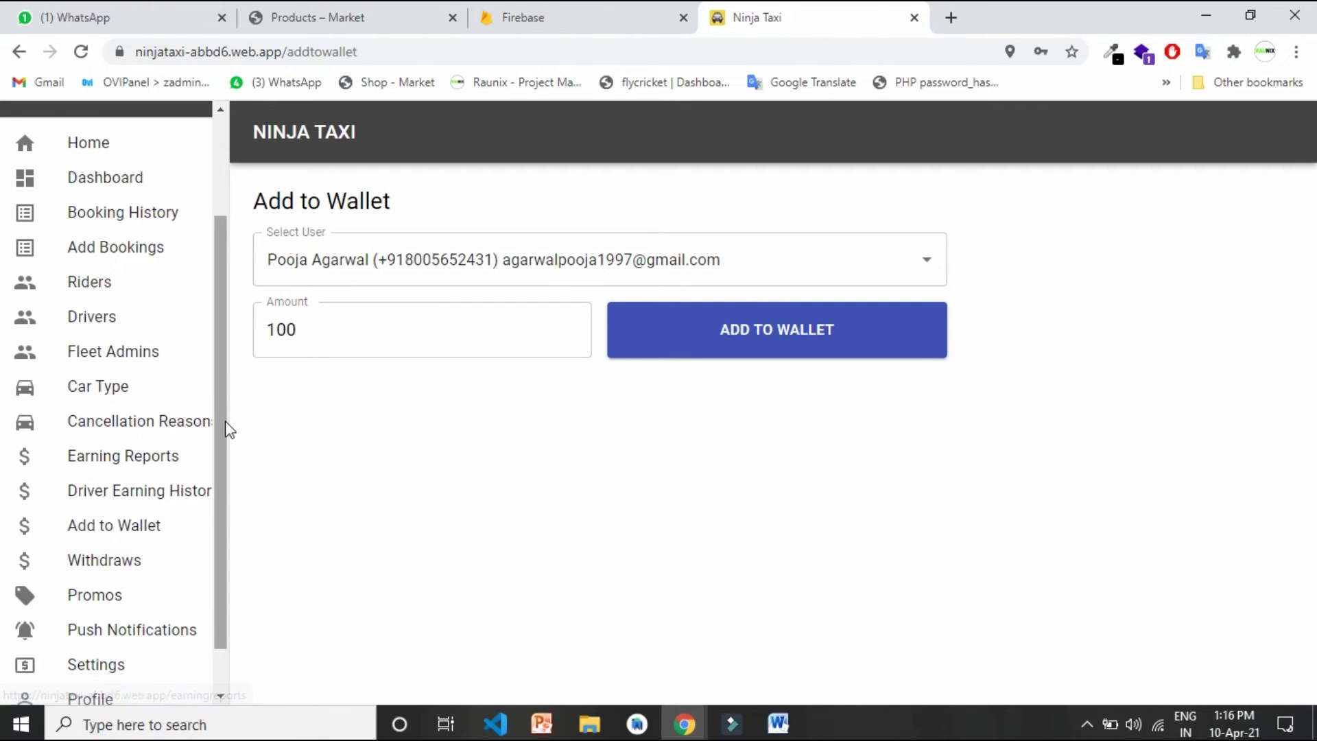
left_click_drag(225, 420, 222, 312)
Confirm the rider's Wallet Balance reads 100, then open the Withdraws page.
left_click(126, 427)
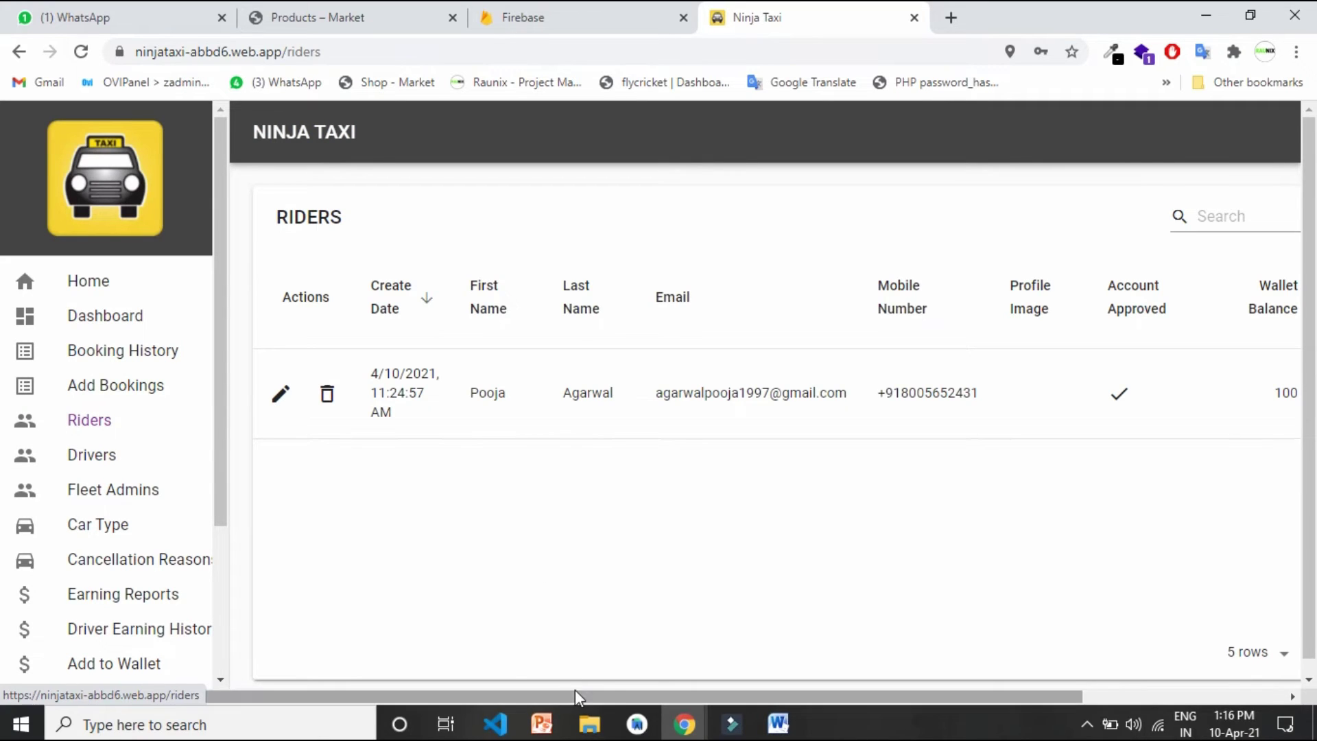
left_click_drag(574, 692, 876, 695)
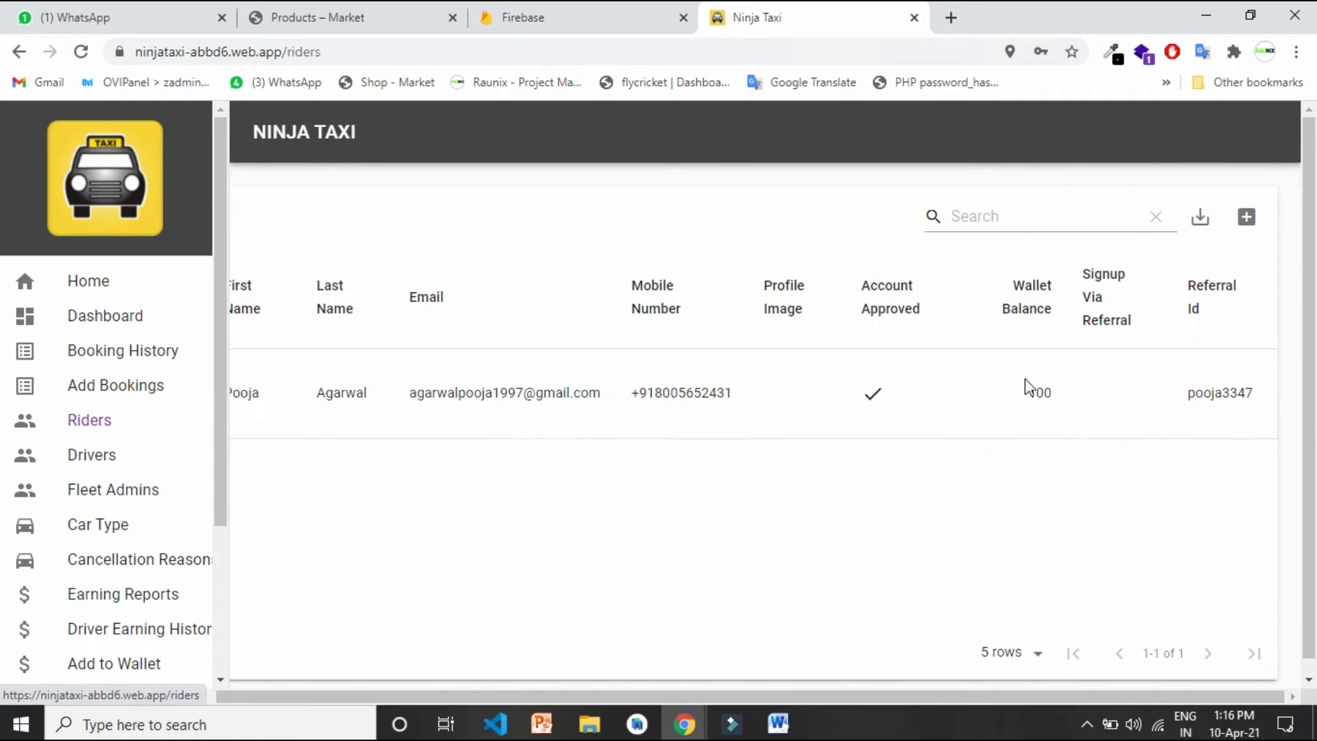
left_click_drag(217, 476, 270, 626)
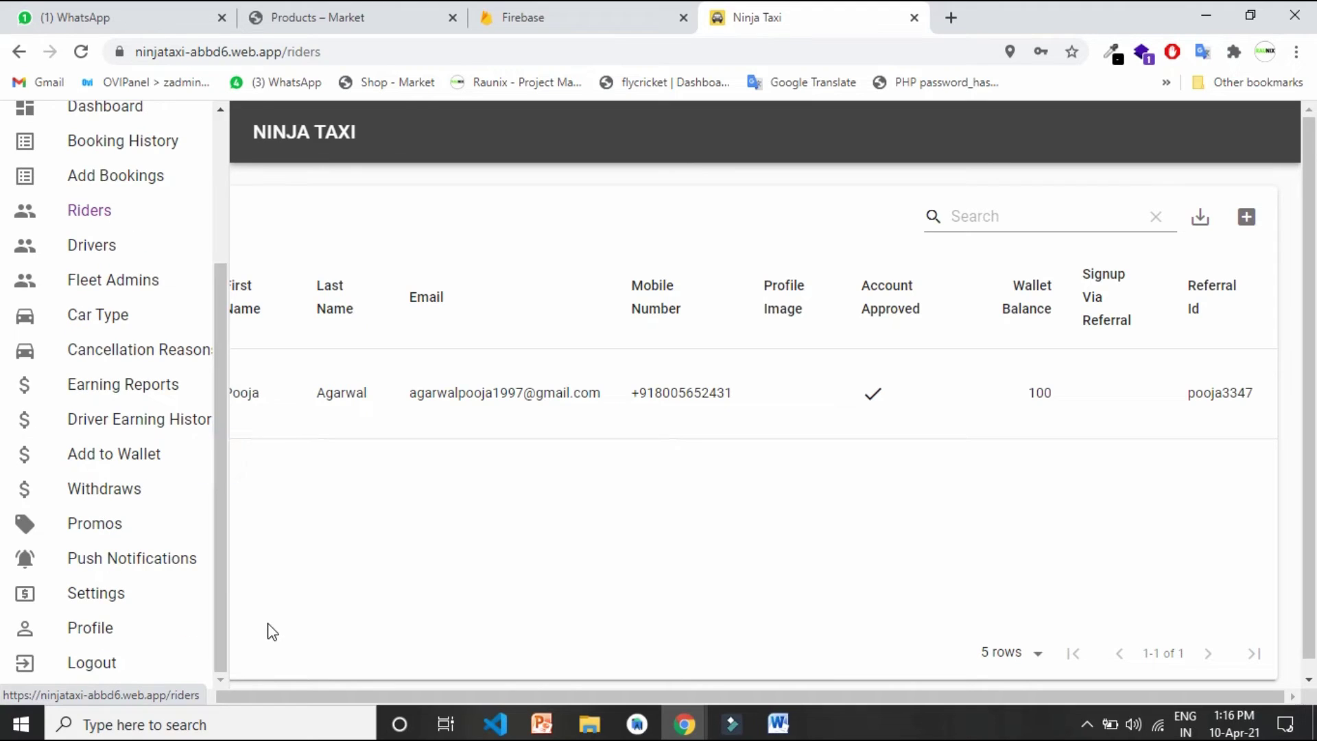
left_click(129, 486)
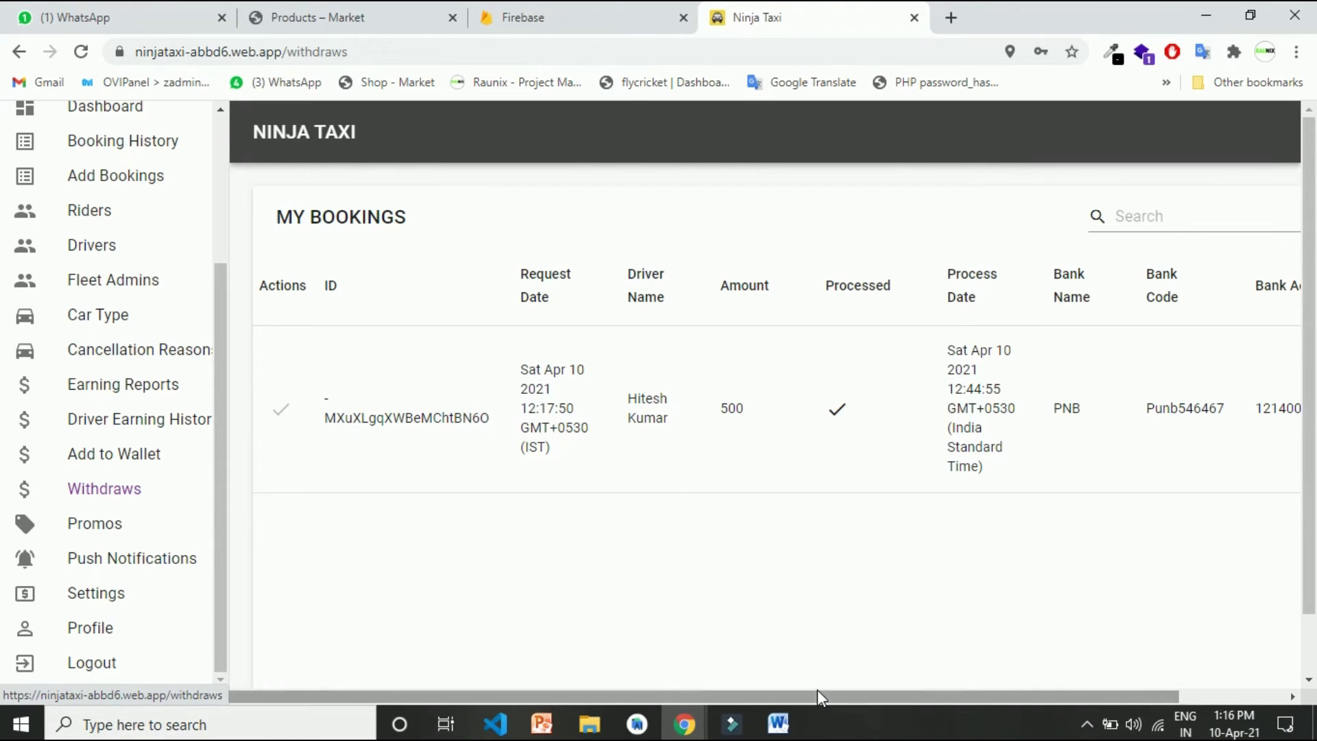
Scroll the Withdraws table across to reveal the 500 withdrawal's PNB bank code and account details.
left_click_drag(817, 689, 993, 689)
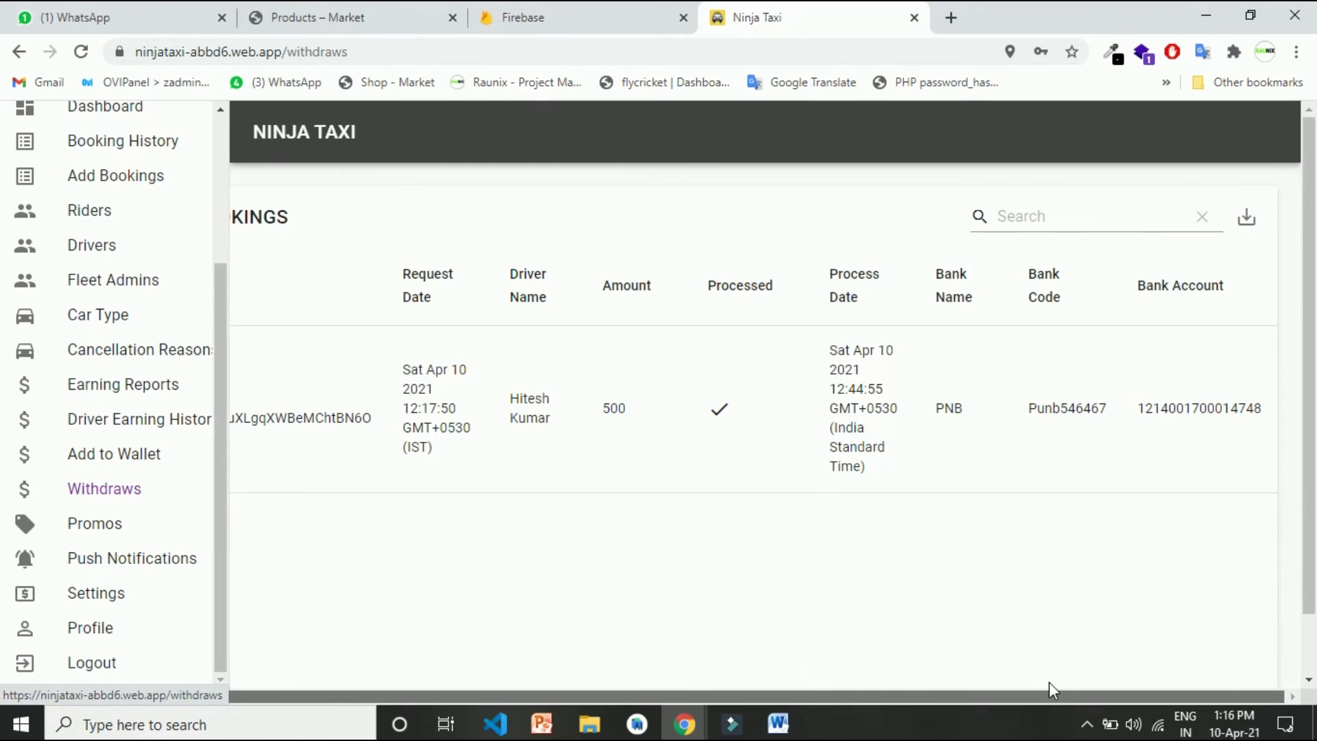
left_click_drag(1048, 682, 153, 553)
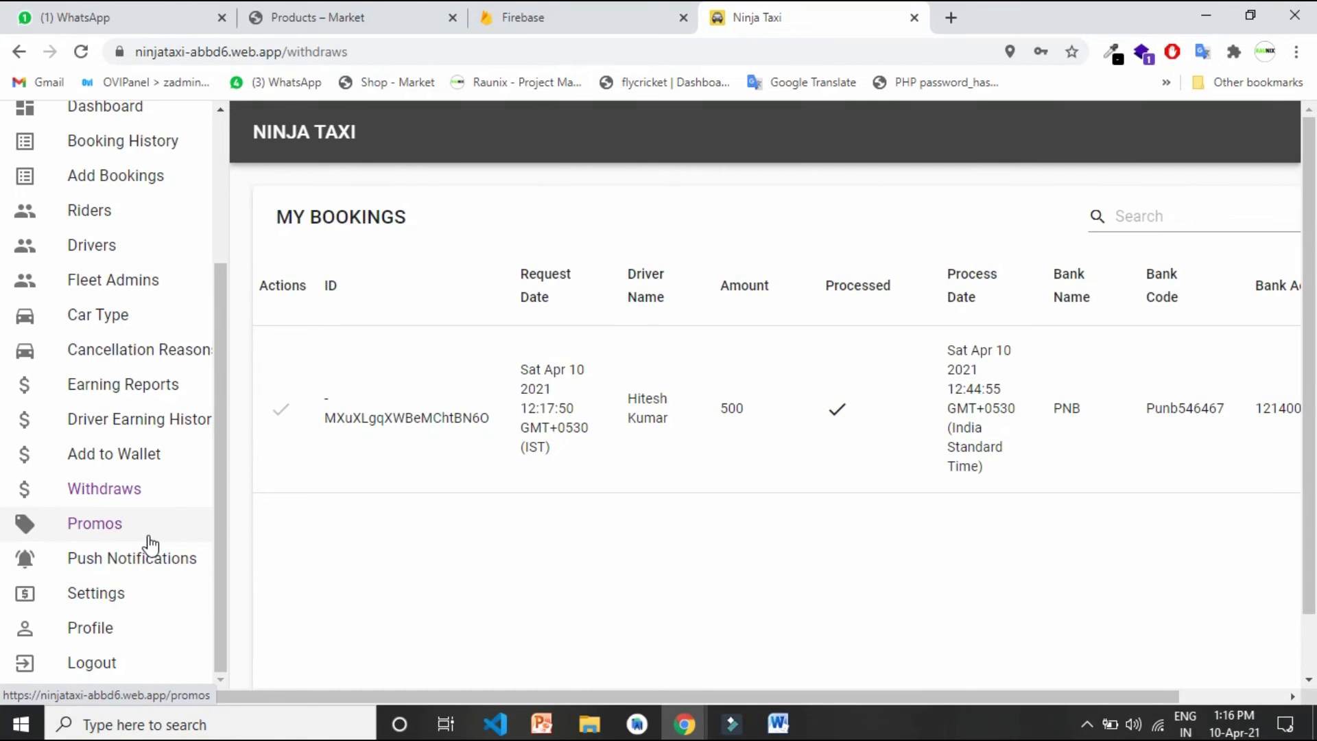
left_click(150, 540)
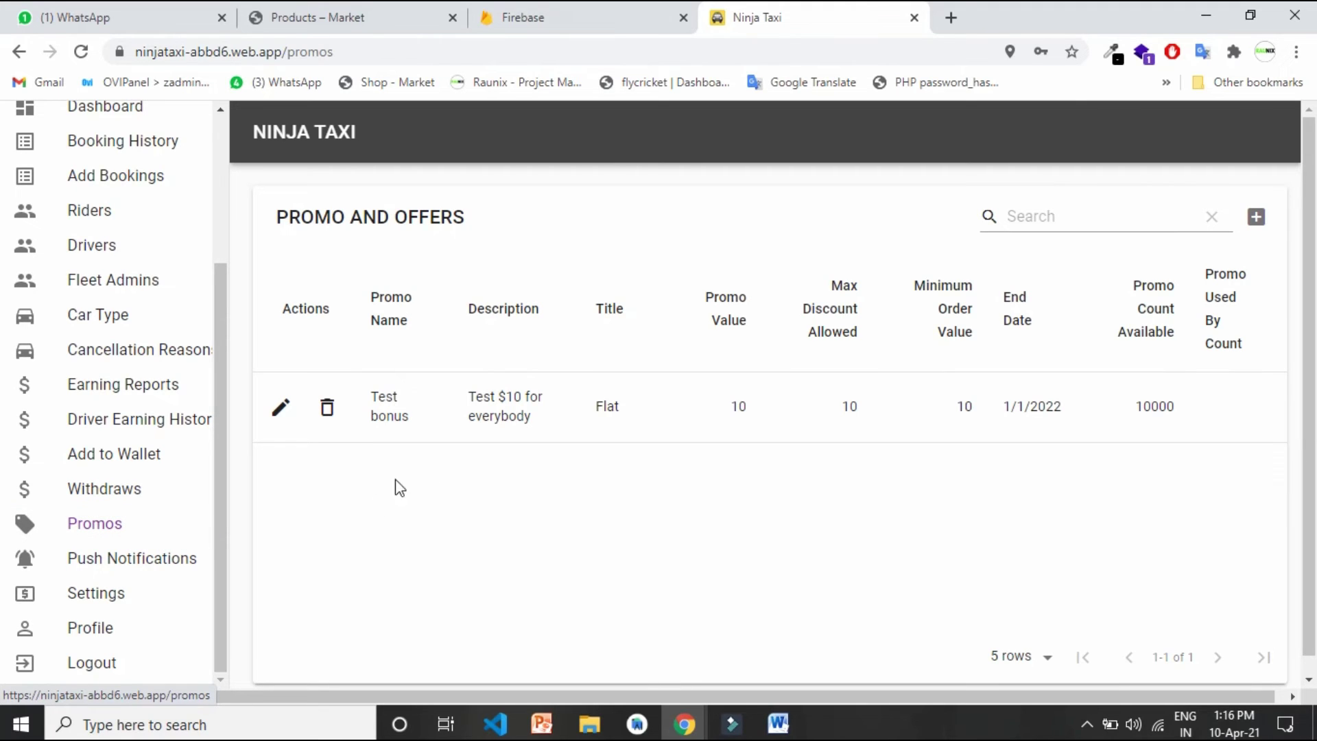
Open the Test bonus promo for editing and keep its promo type set to Flat.
left_click(279, 408)
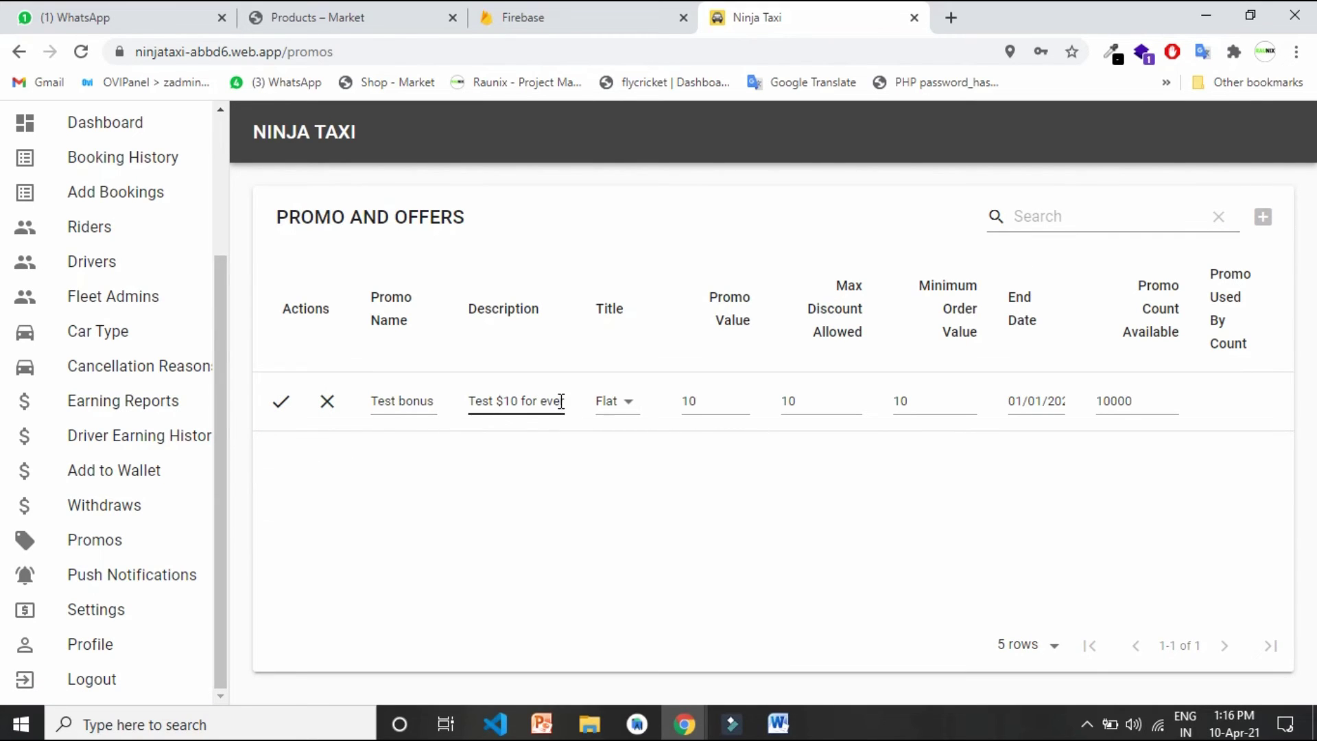
left_click(604, 406)
left_click(620, 407)
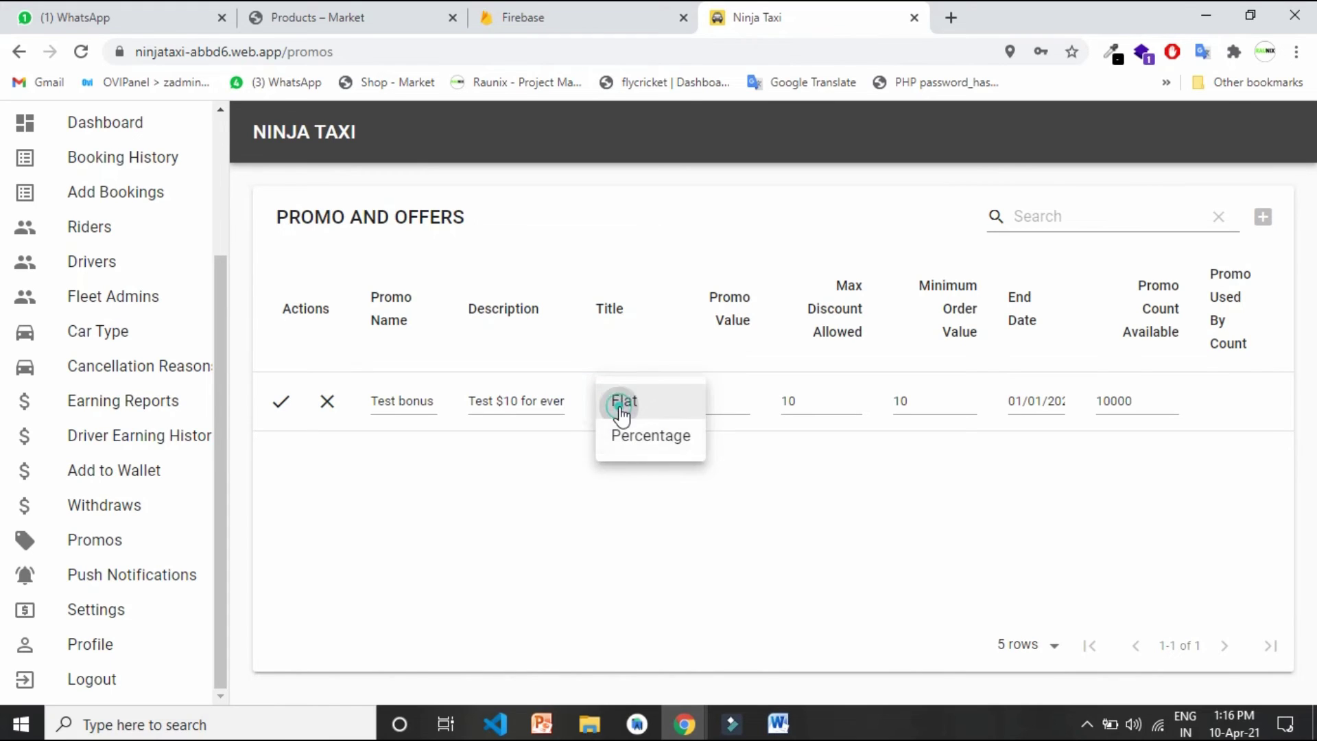
left_click(127, 582)
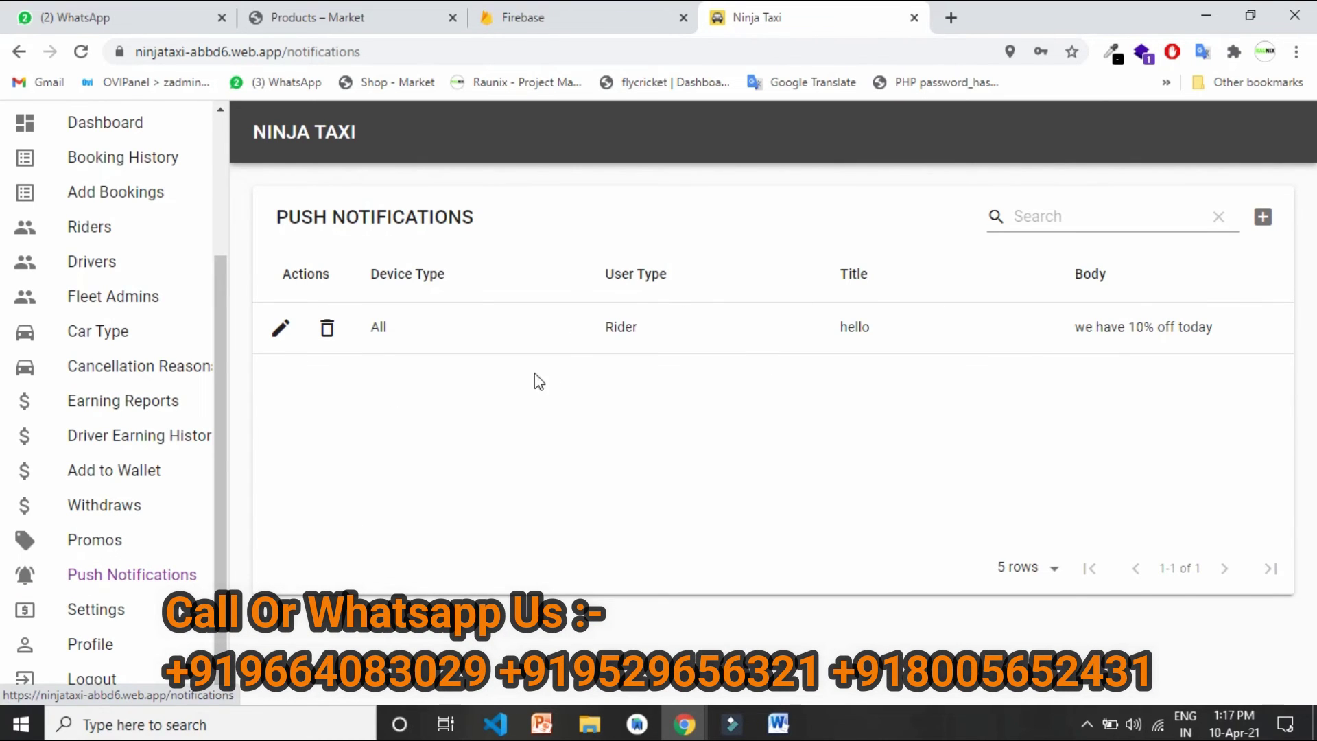
Start a new push notification entry and check its device type choices.
left_click(1262, 216)
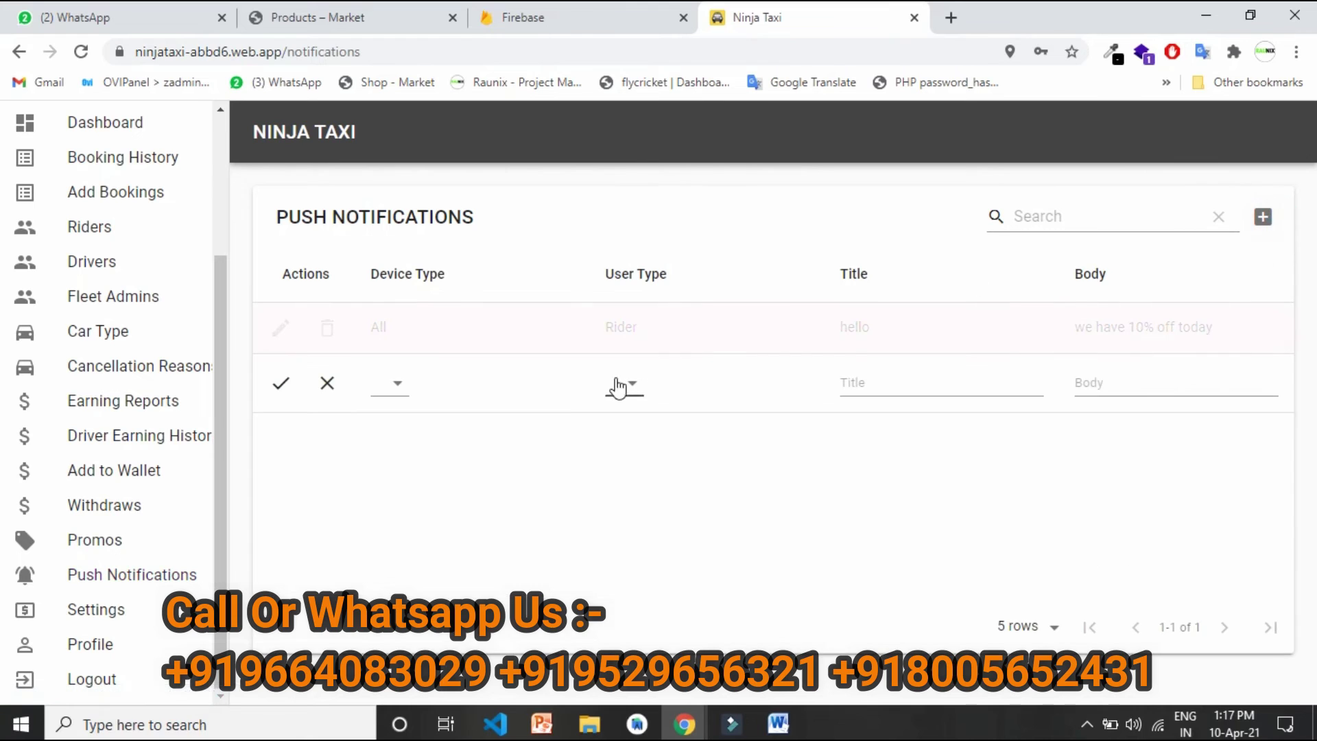
left_click(392, 394)
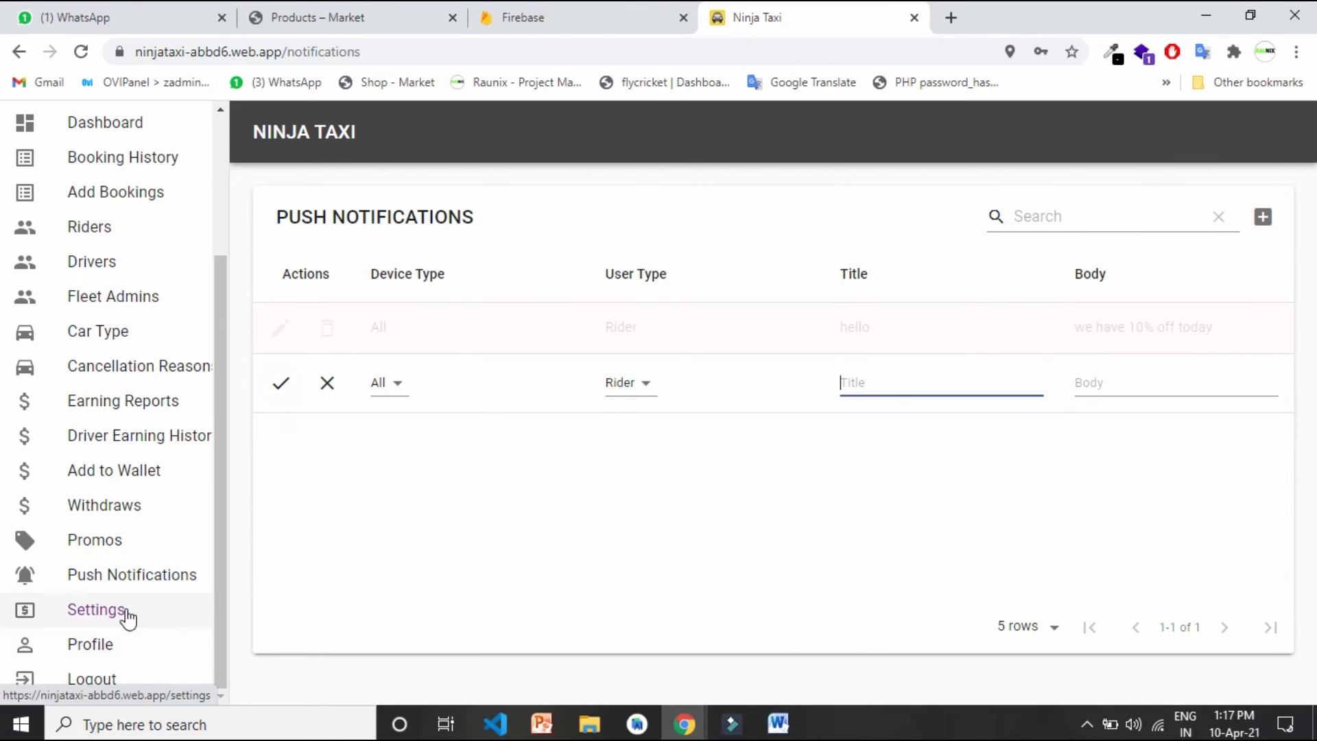
left_click(123, 611)
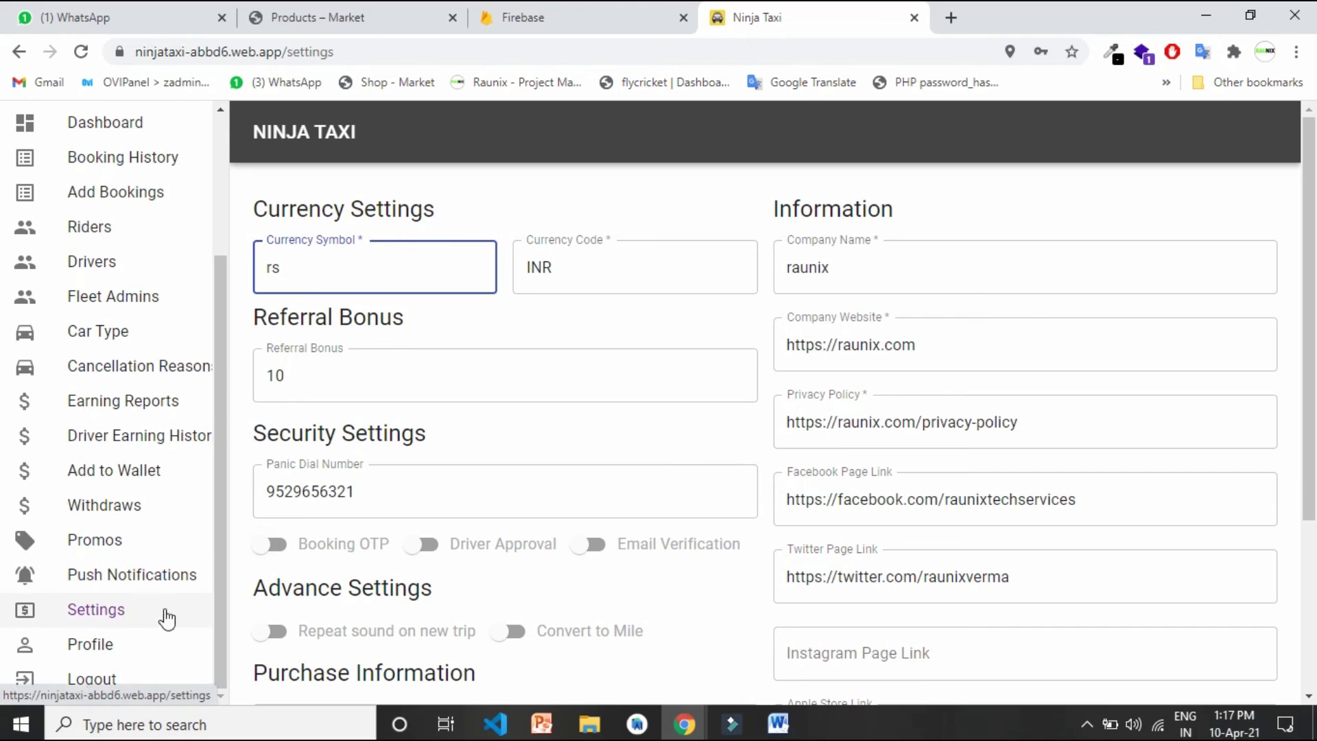
Review the admin profile showing name Admin and user type admin, then return Home.
left_click(142, 638)
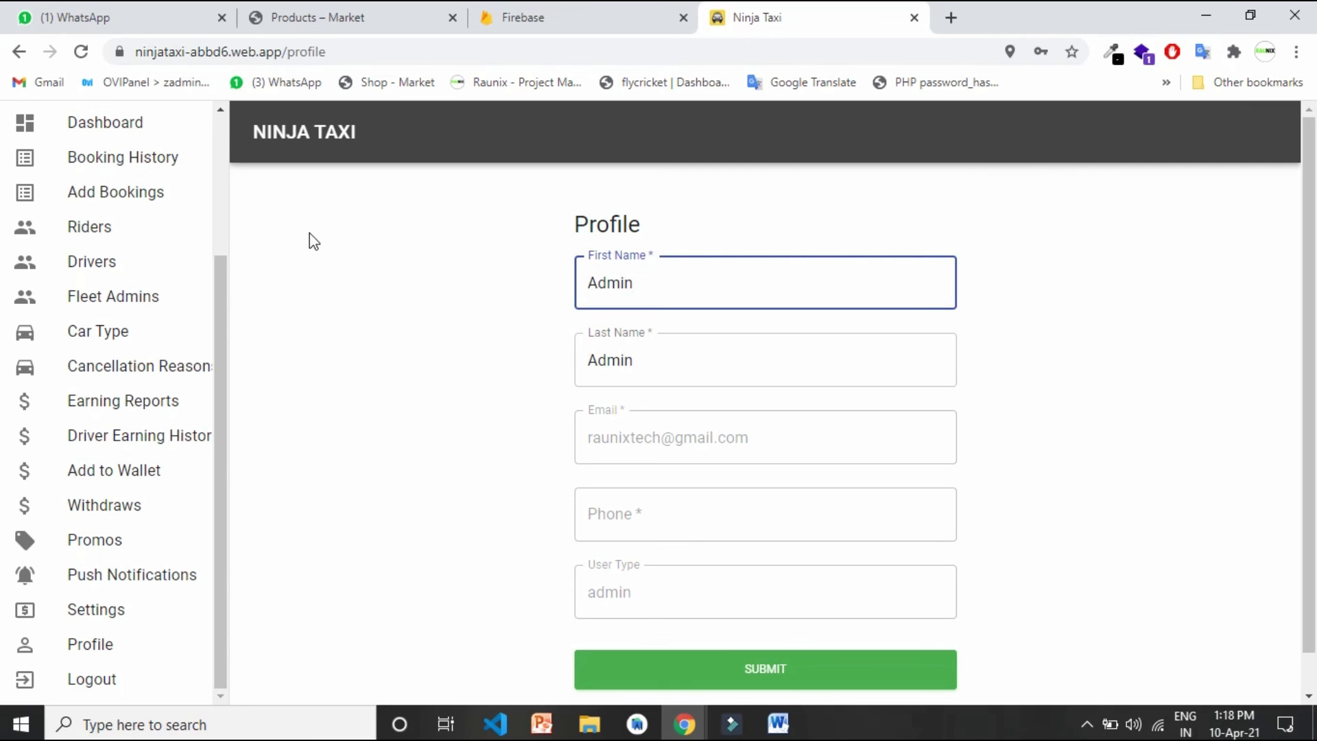
scroll(214, 176, "up", 3)
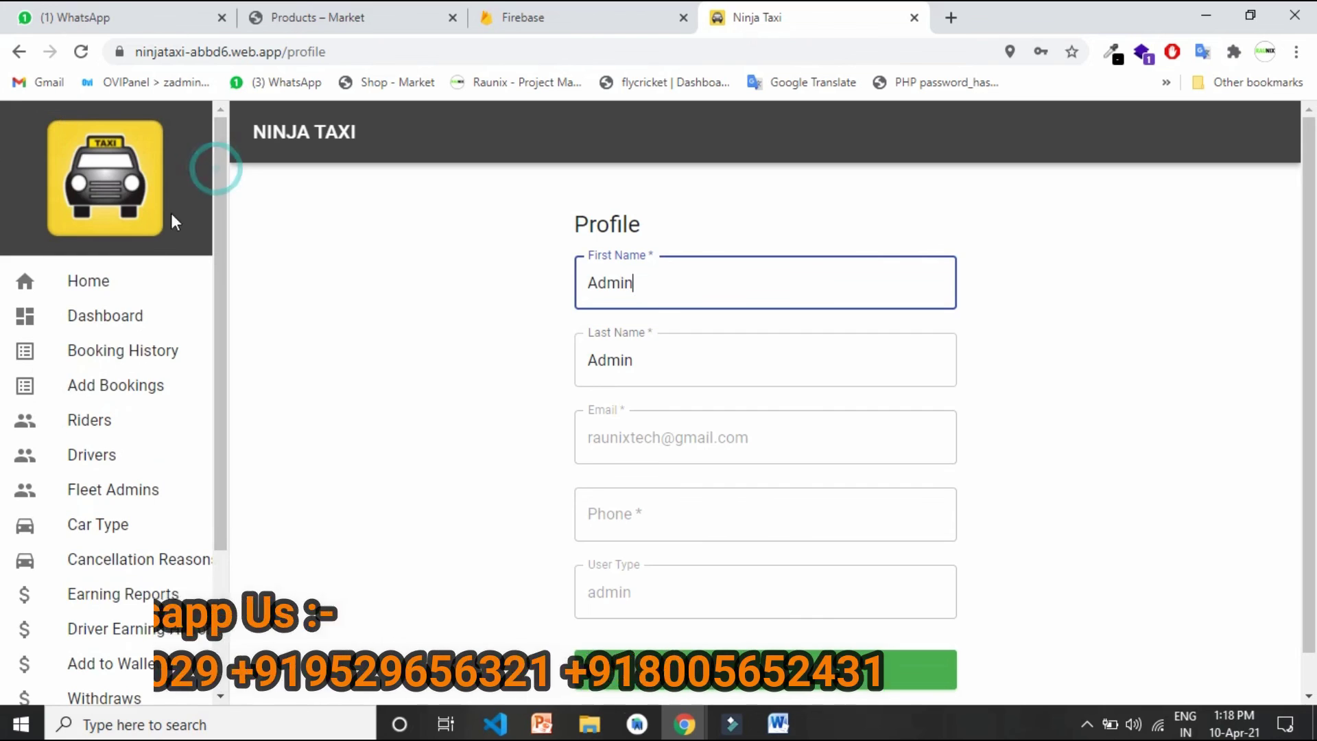
left_click(133, 292)
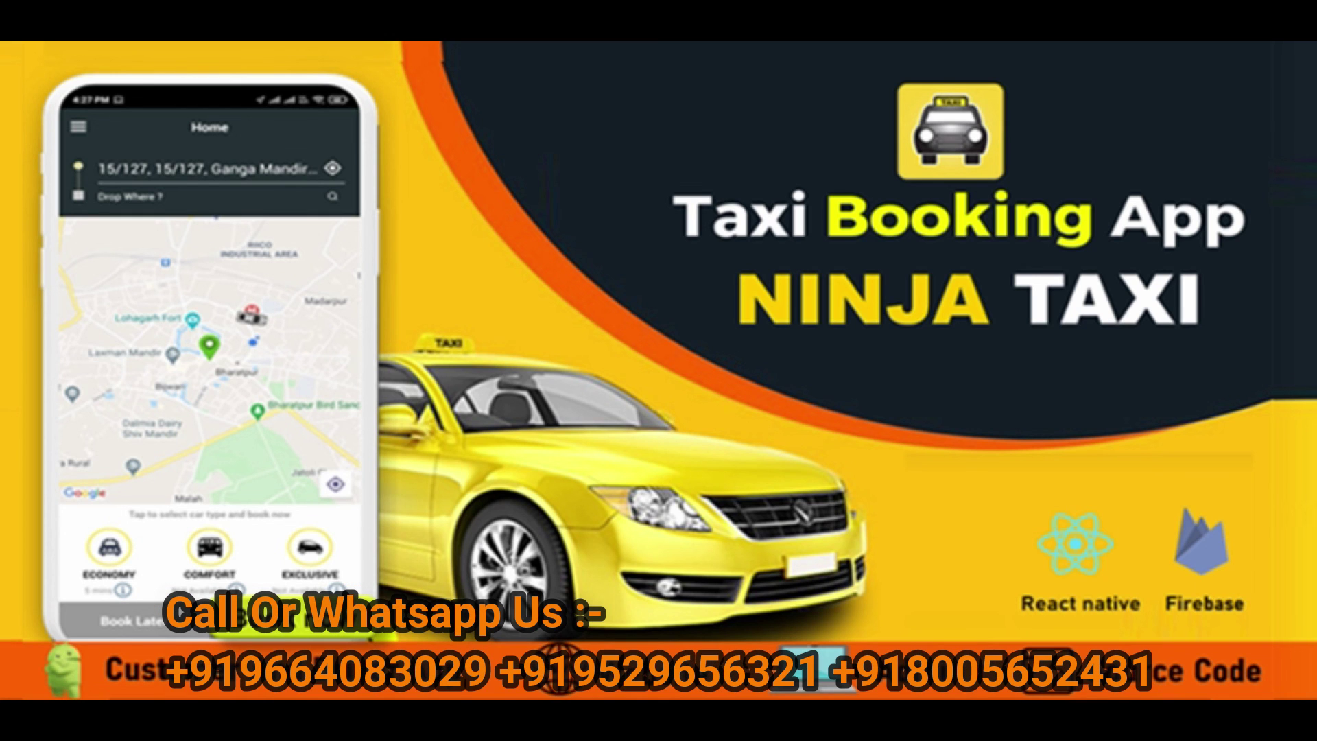